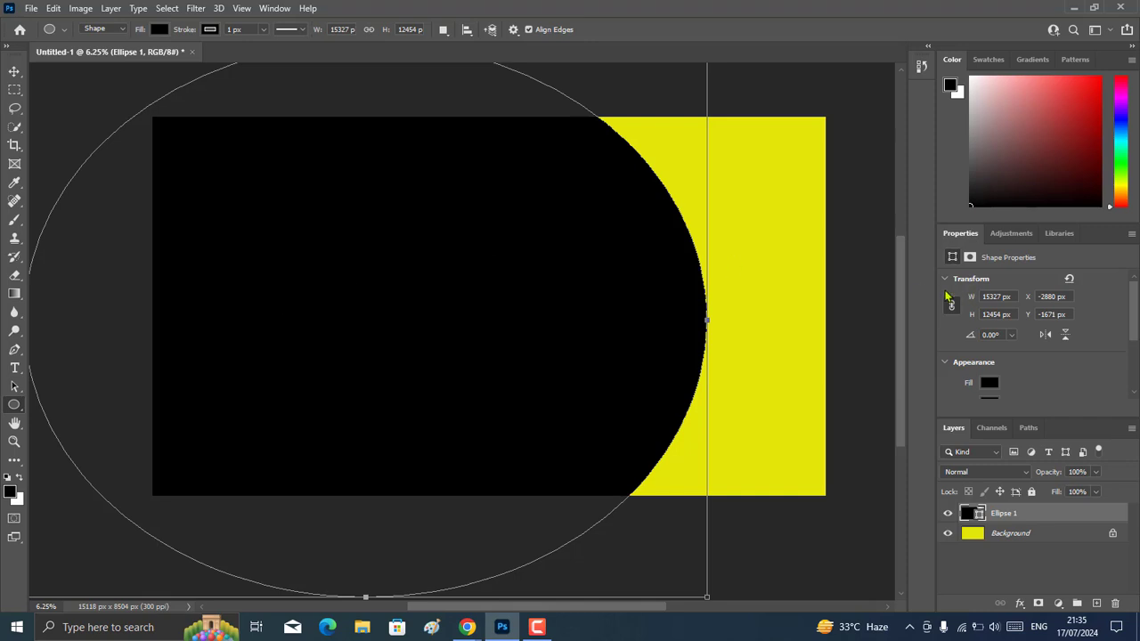
Draw a five-sided polygon over the black ellipse's right edge, enlarge it to about 4819 by 4994 px and rotate it 82.8°.
drag(637, 609, 664, 612)
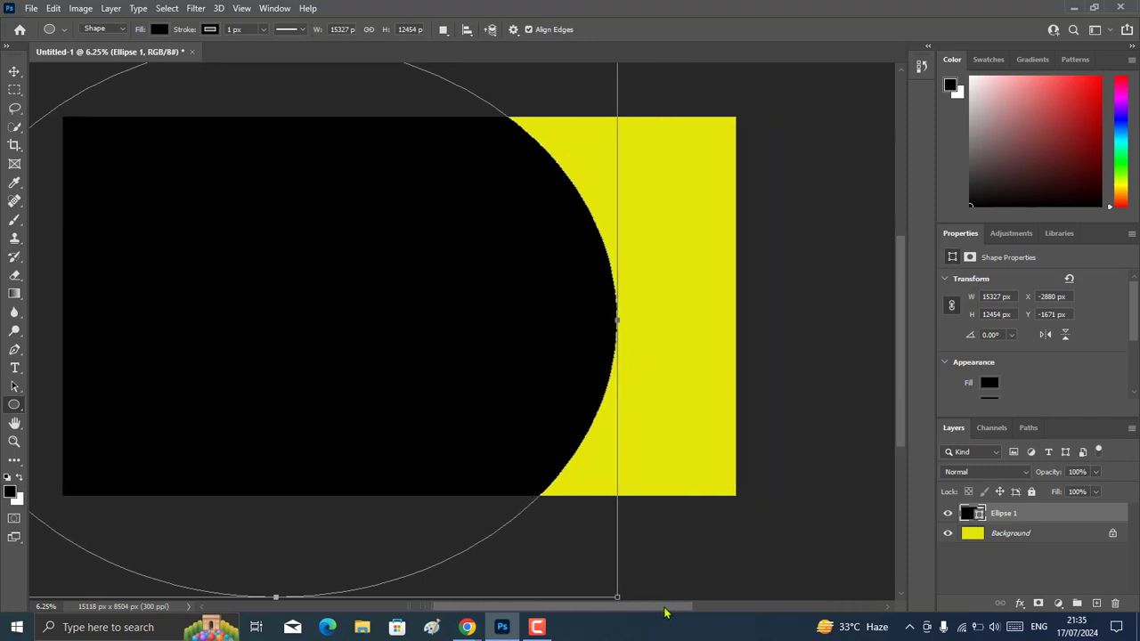
right_click(13, 406)
click(58, 448)
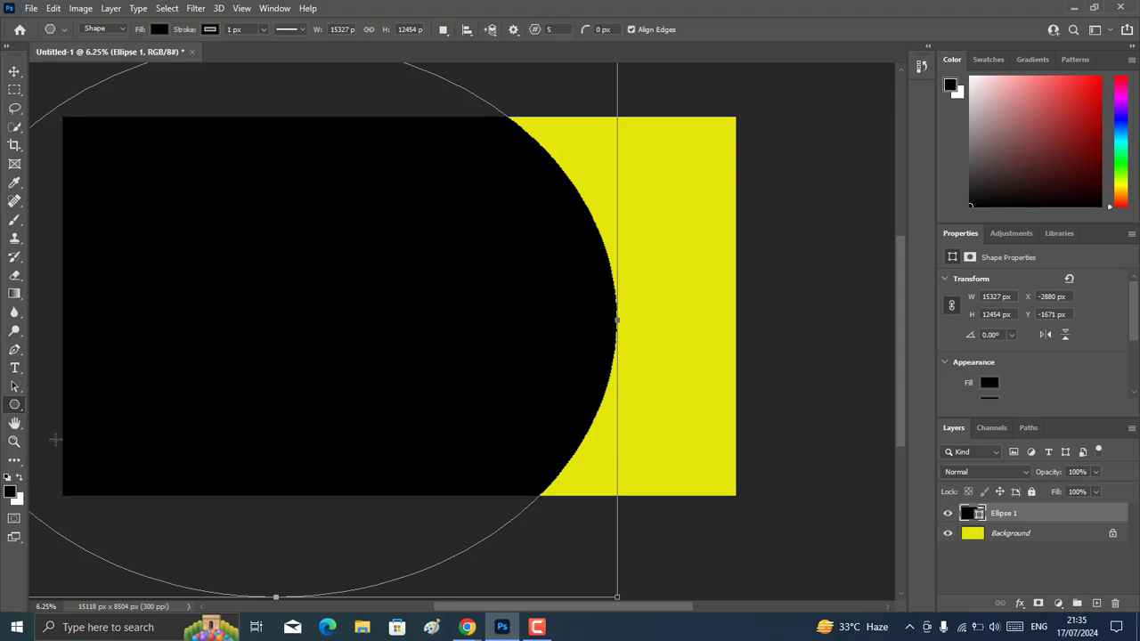
drag(469, 208, 626, 339)
key(ctrl+z)
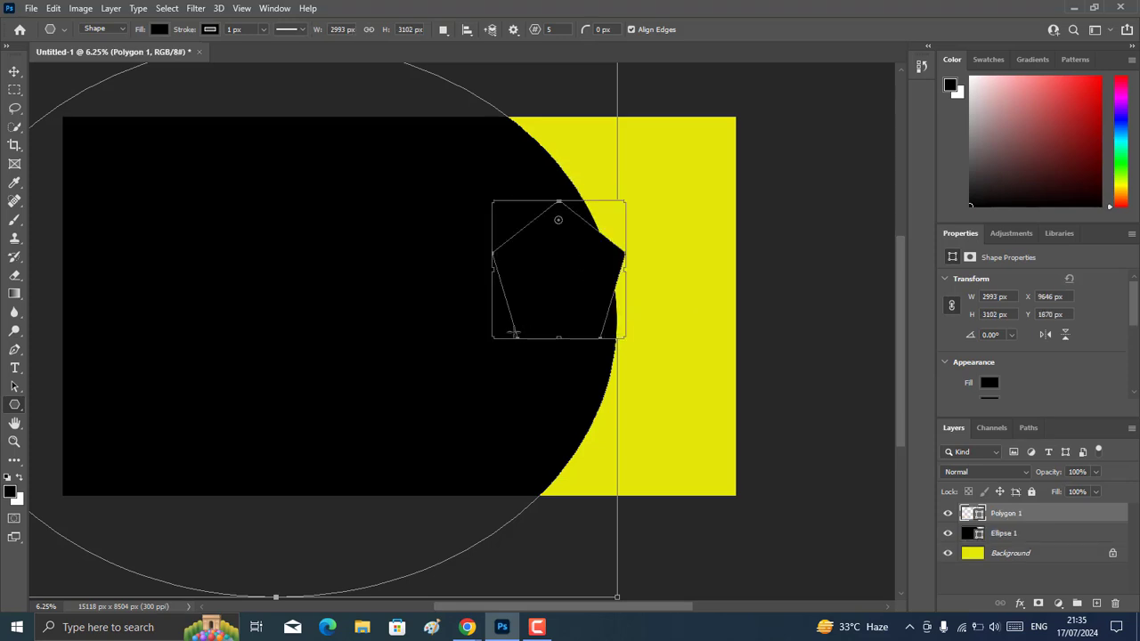
click(14, 72)
click(708, 29)
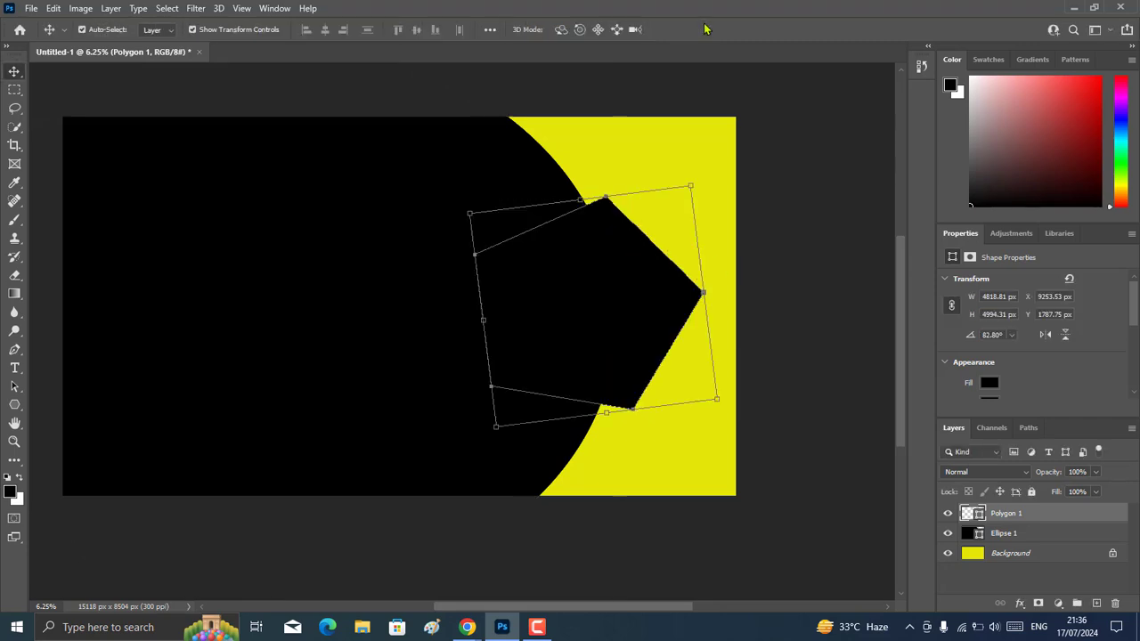
Draw a triangle about 1153 by 1056 px inside the pentagon with the Triangle tool.
click(15, 405)
right_click(15, 406)
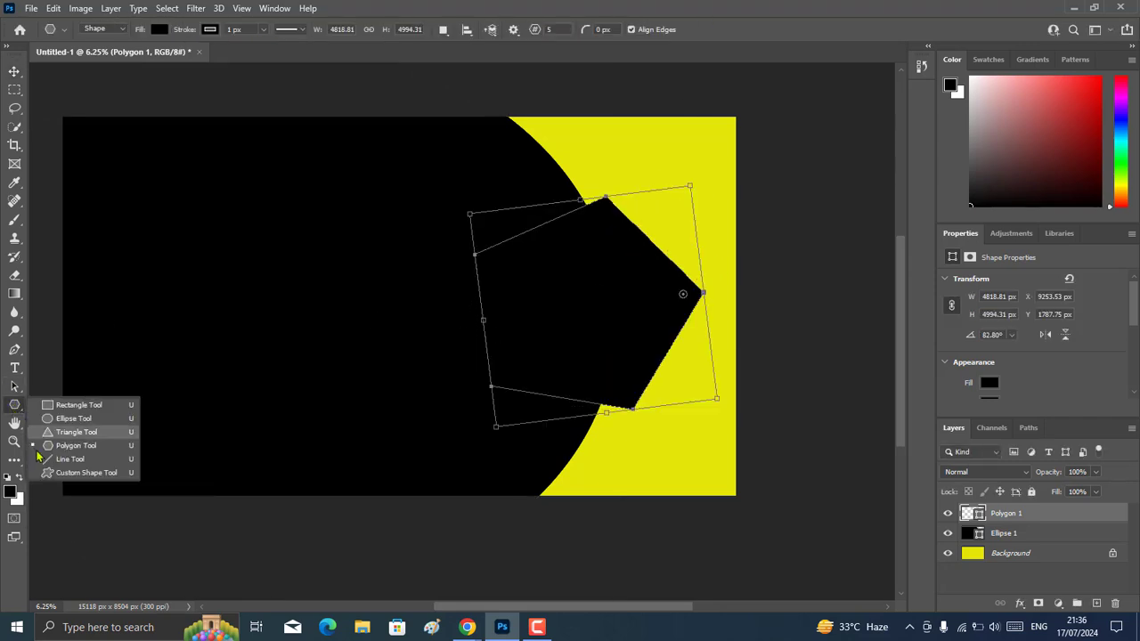
click(49, 475)
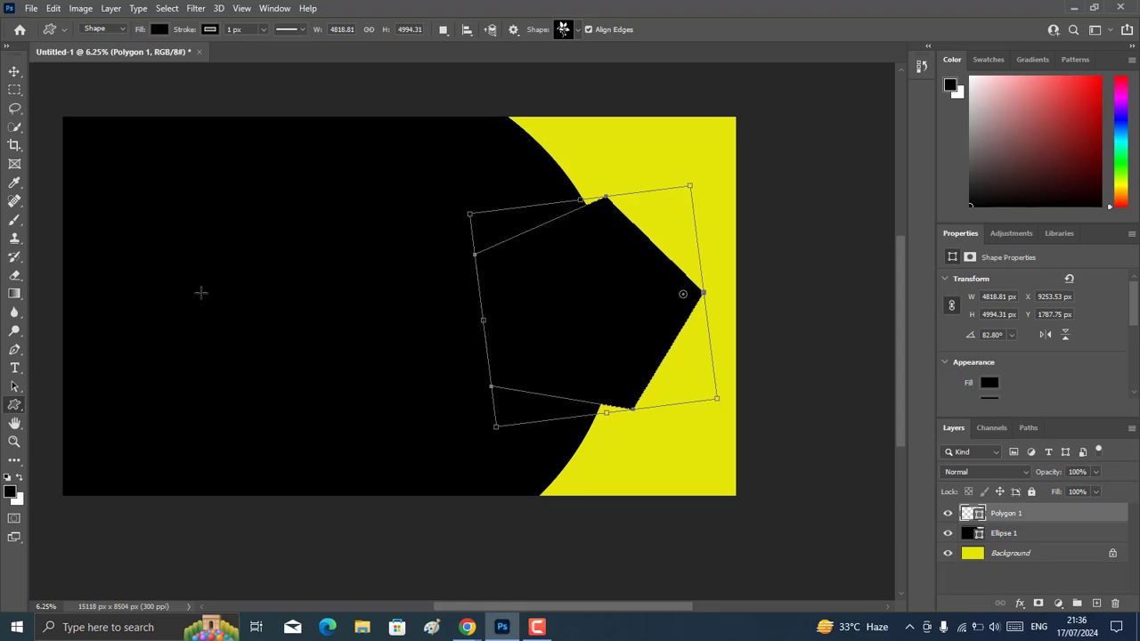
right_click(14, 406)
click(62, 433)
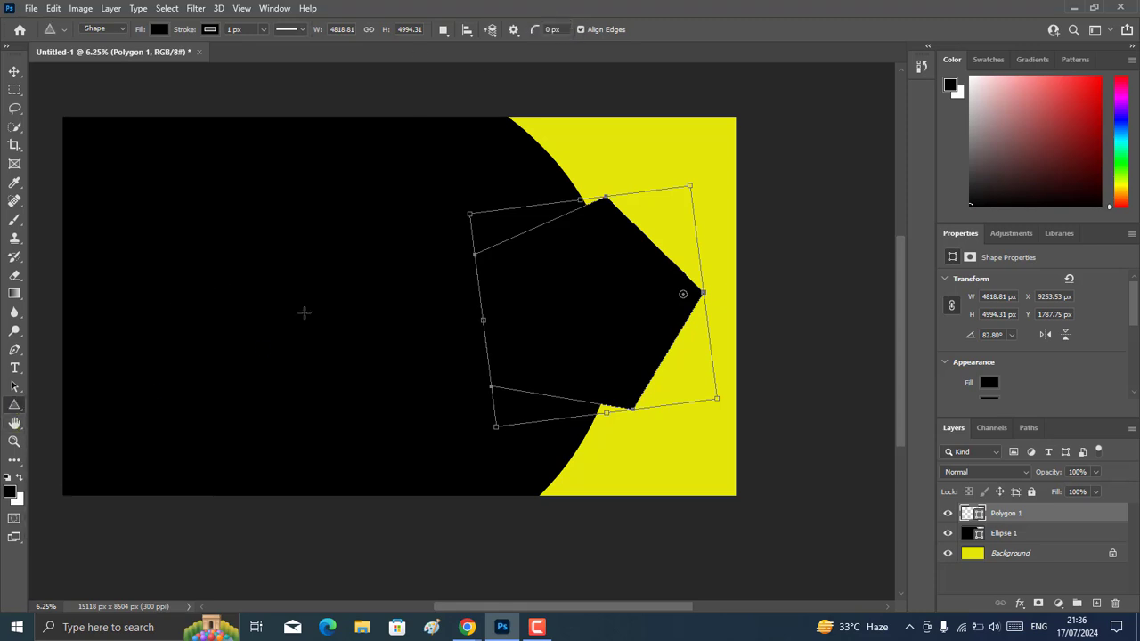
drag(575, 272, 629, 298)
Fill the pentagon with very dark purple and the triangle with mustard yellow.
click(979, 531)
click(980, 519)
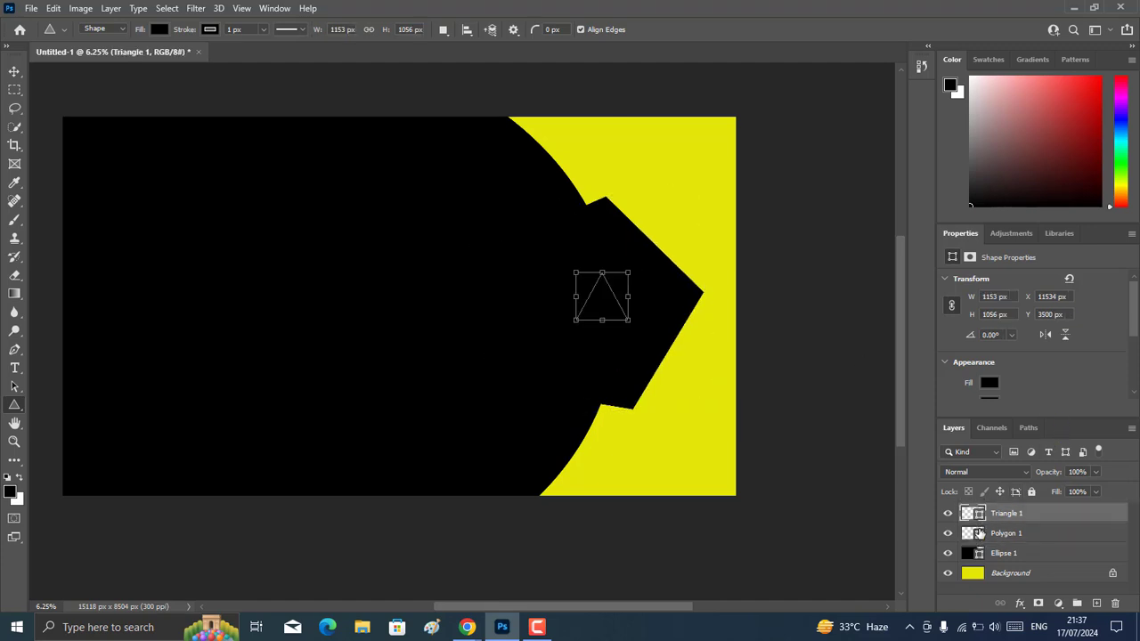
click(980, 535)
key(alt+bracketright)
click(159, 29)
click(147, 105)
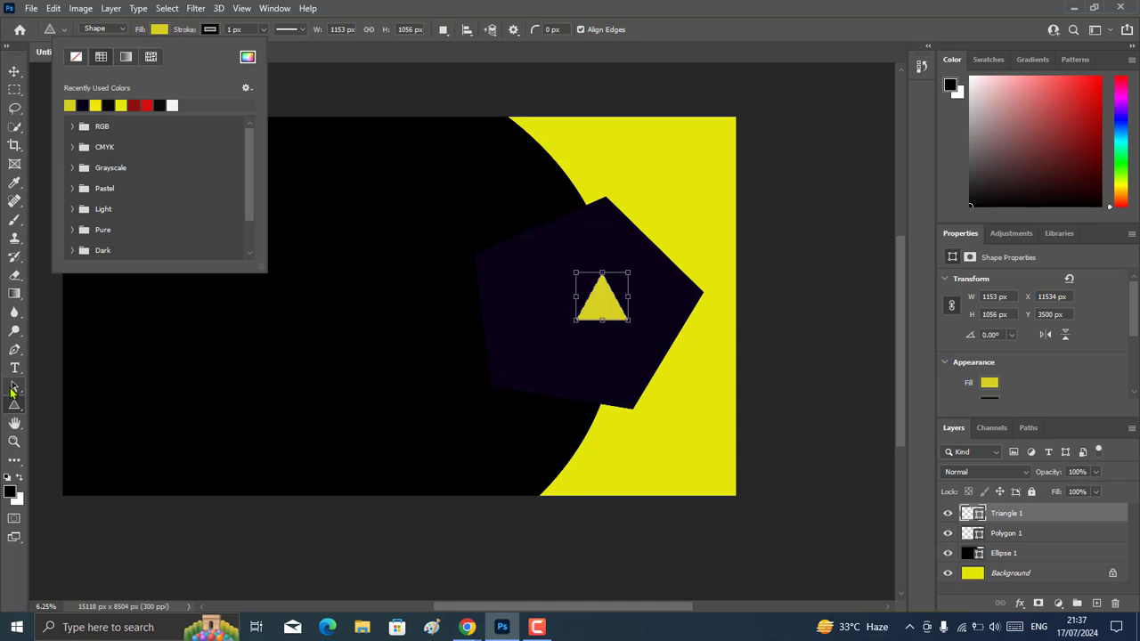
Move the yellow triangle slightly upward inside the pentagon, to about X 11470 px and Y 3308 px.
drag(605, 300, 585, 298)
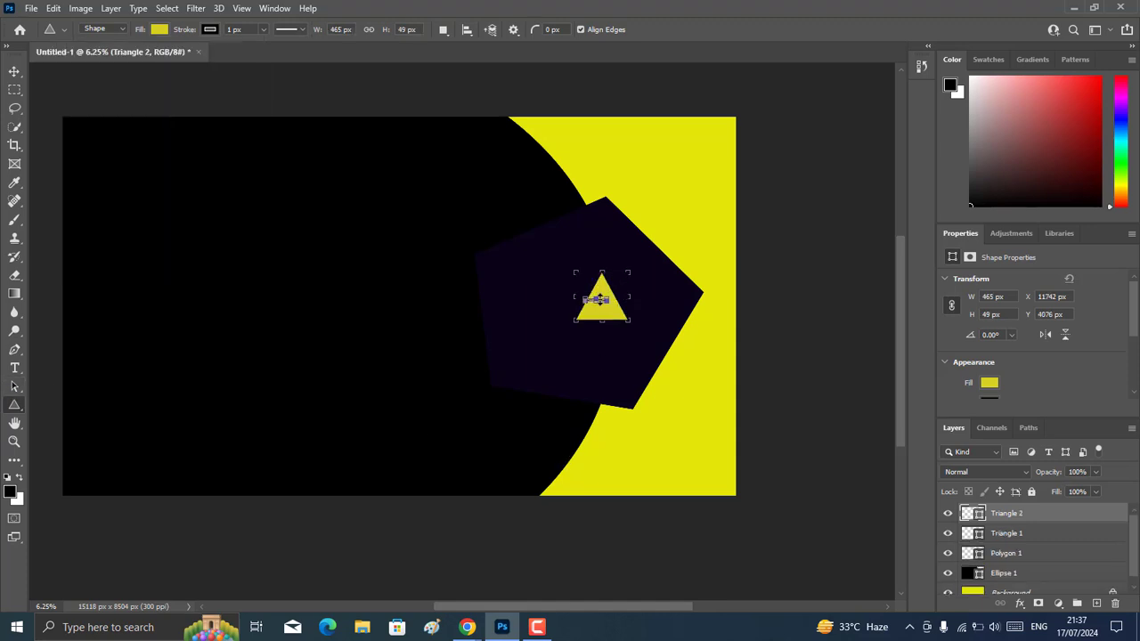
key(ctrl+z)
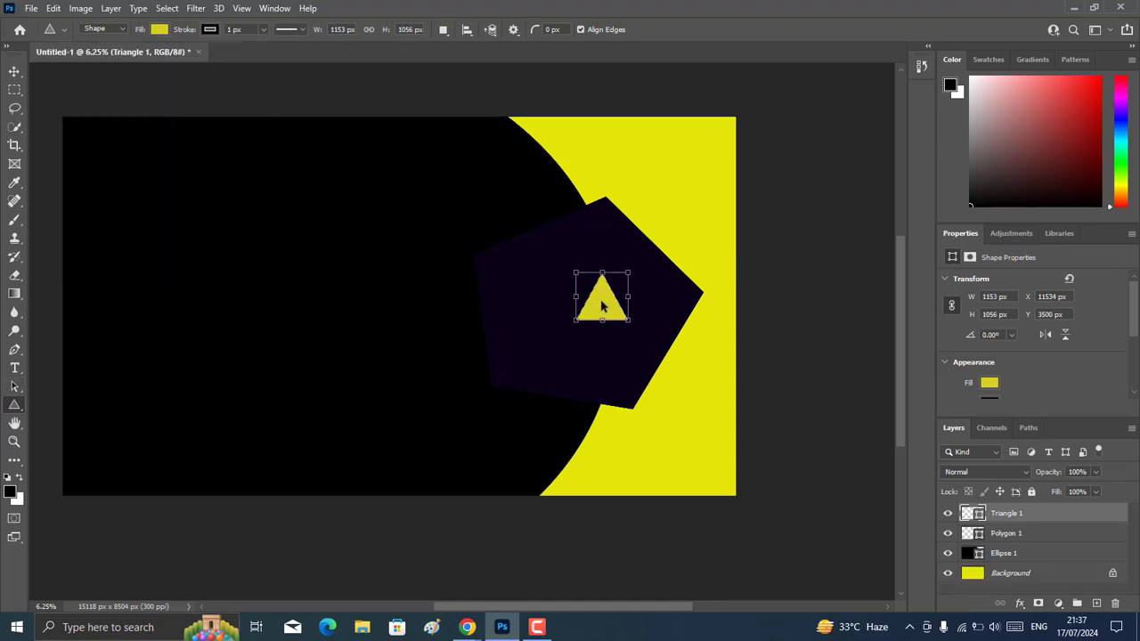
mouse_move(602, 305)
mouse_down()
mouse_move(575, 296)
mouse_move(603, 290)
mouse_up()
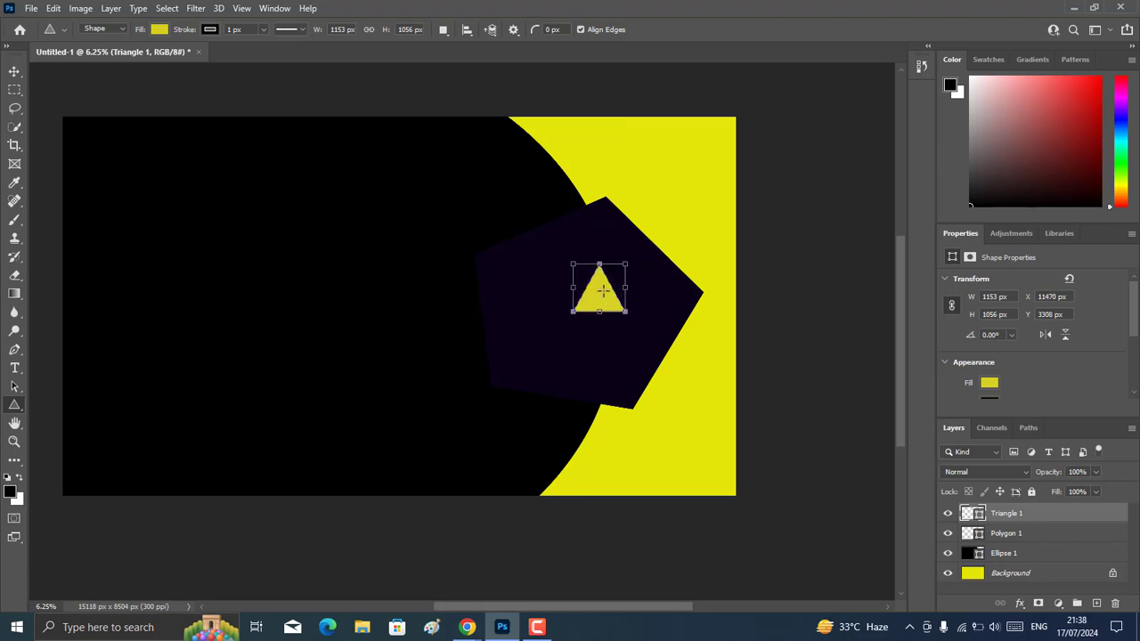
Add the white text "DESIGN" in Agency FB below the triangle inside the pentagon.
click(17, 464)
drag(14, 366, 74, 368)
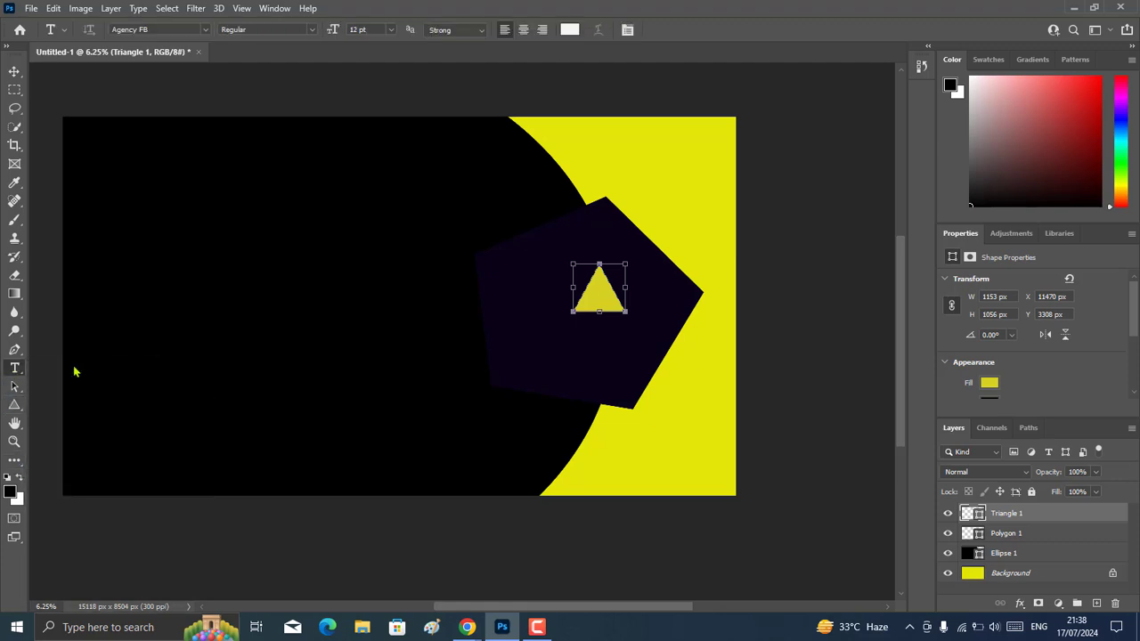
click(576, 344)
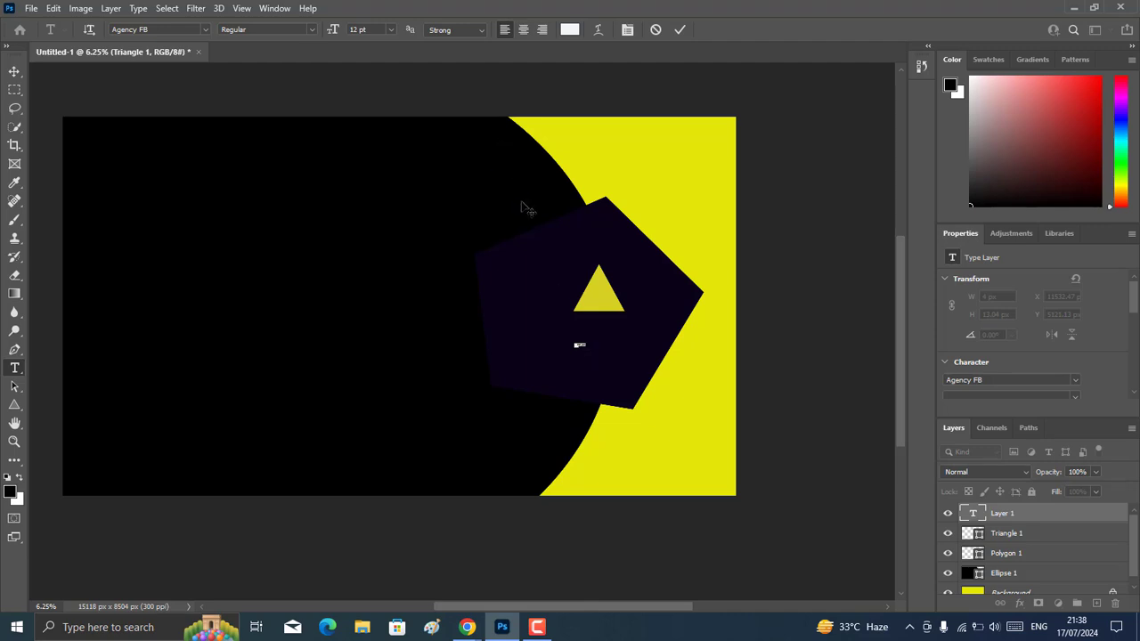
click(558, 339)
key(BackSpace)
text(DESIGN)
Enlarge the DESIGN text to about 201 pt and place it directly beneath the triangle.
click(14, 72)
mouse_move(583, 345)
mouse_down()
mouse_move(642, 371)
mouse_move(598, 333)
mouse_up()
click(705, 30)
Add the text "LAGING" beneath DESIGN and scale it to about 832 px wide.
click(14, 368)
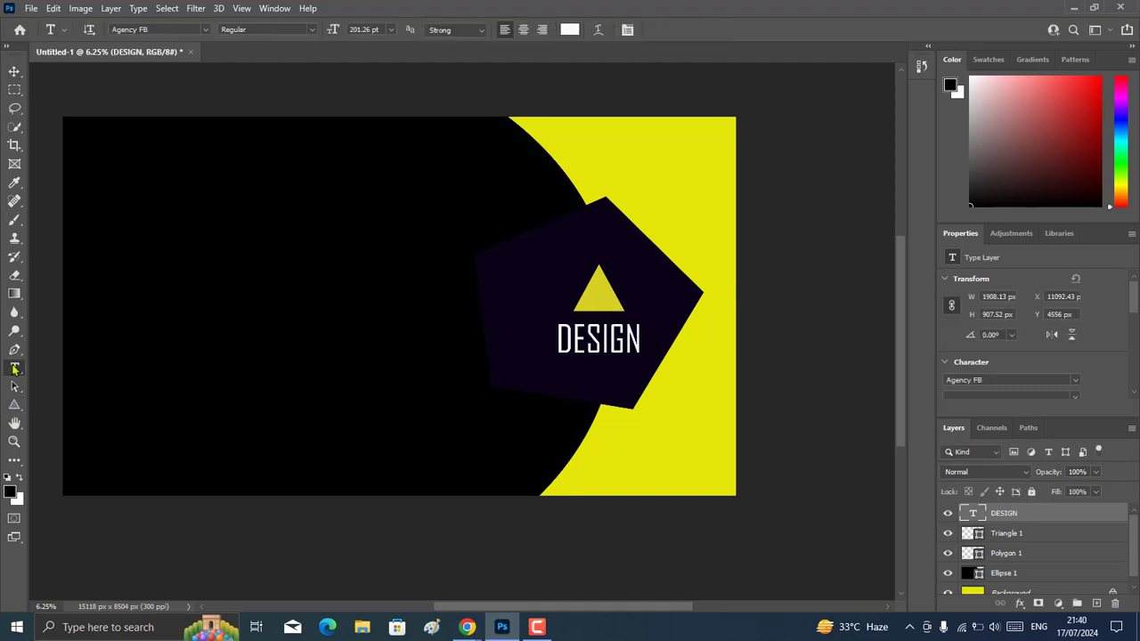
click(554, 371)
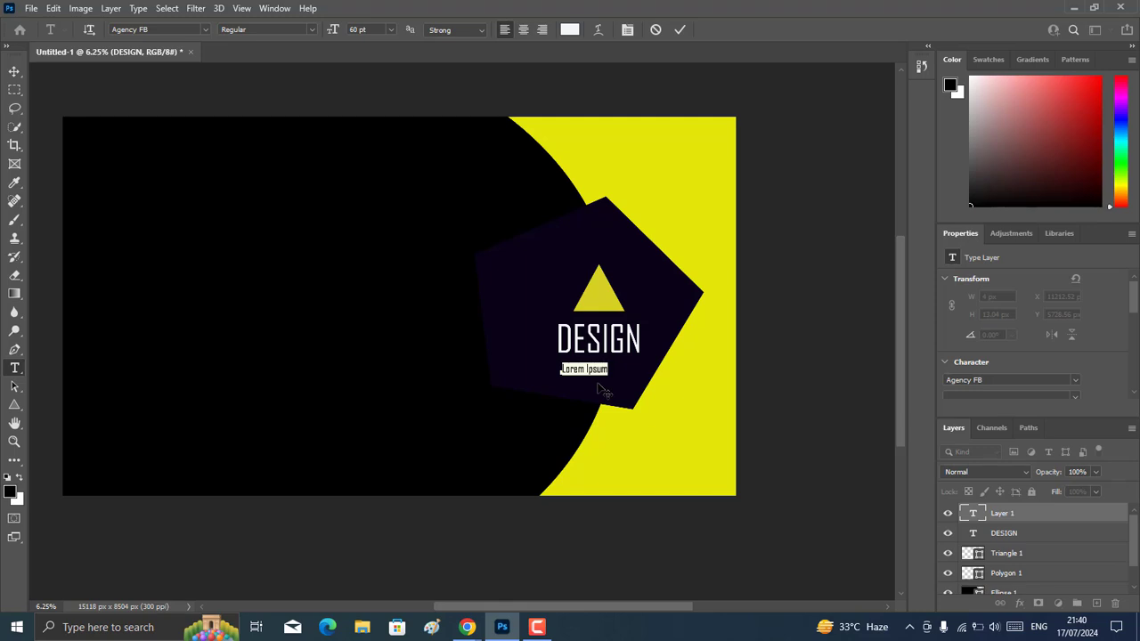
key(BackSpace)
text(LAGING)
click(14, 71)
drag(587, 375, 601, 381)
click(706, 30)
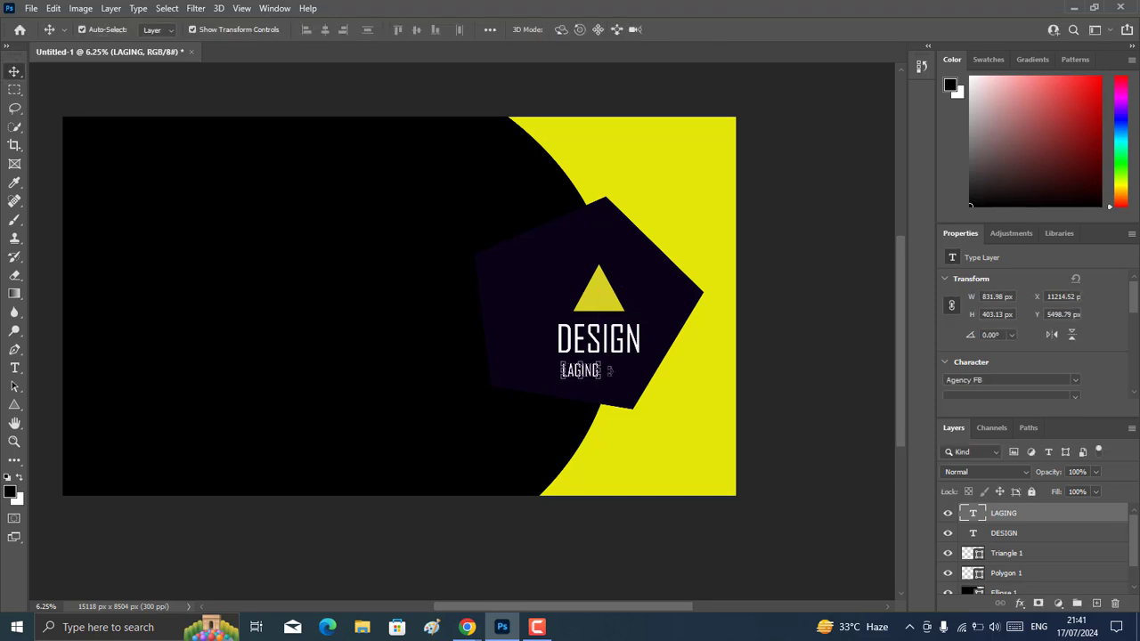
Add the text "SPACE" beside LAGING and scale it to 136.3%, level with that word.
click(14, 367)
click(606, 373)
key(BackSpace)
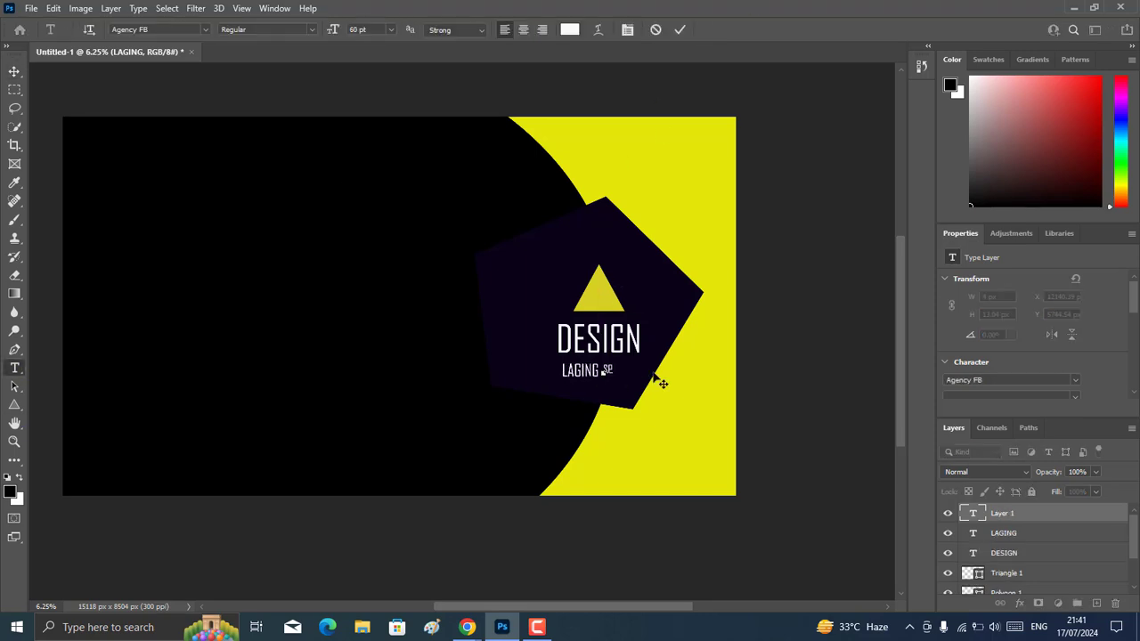
text(SPACE)
click(14, 71)
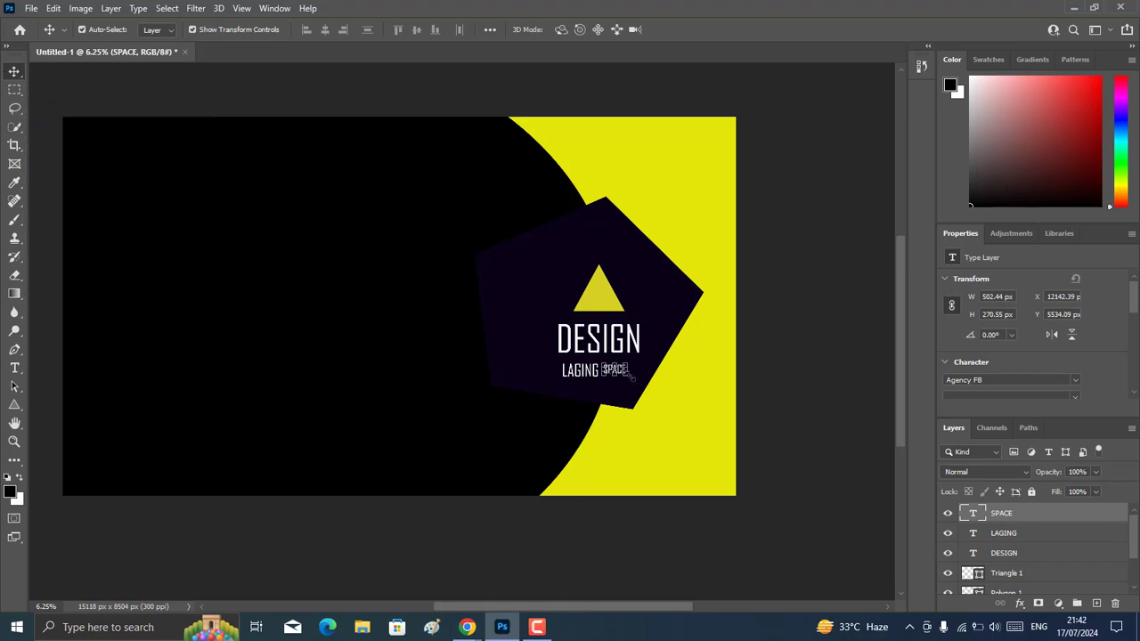
drag(627, 378, 638, 379)
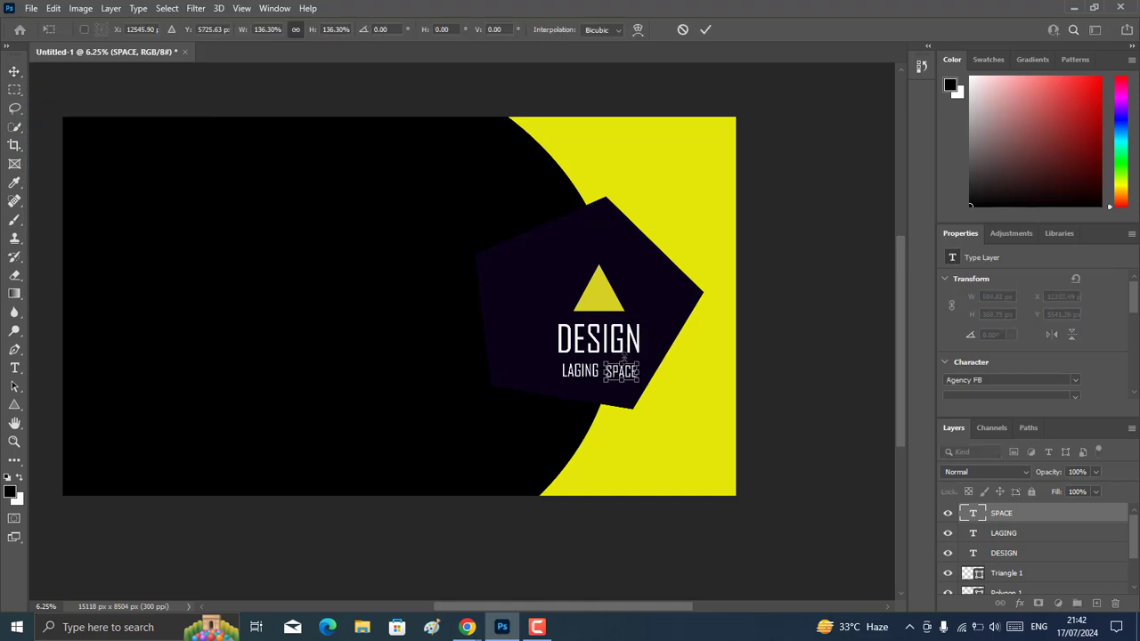
click(706, 29)
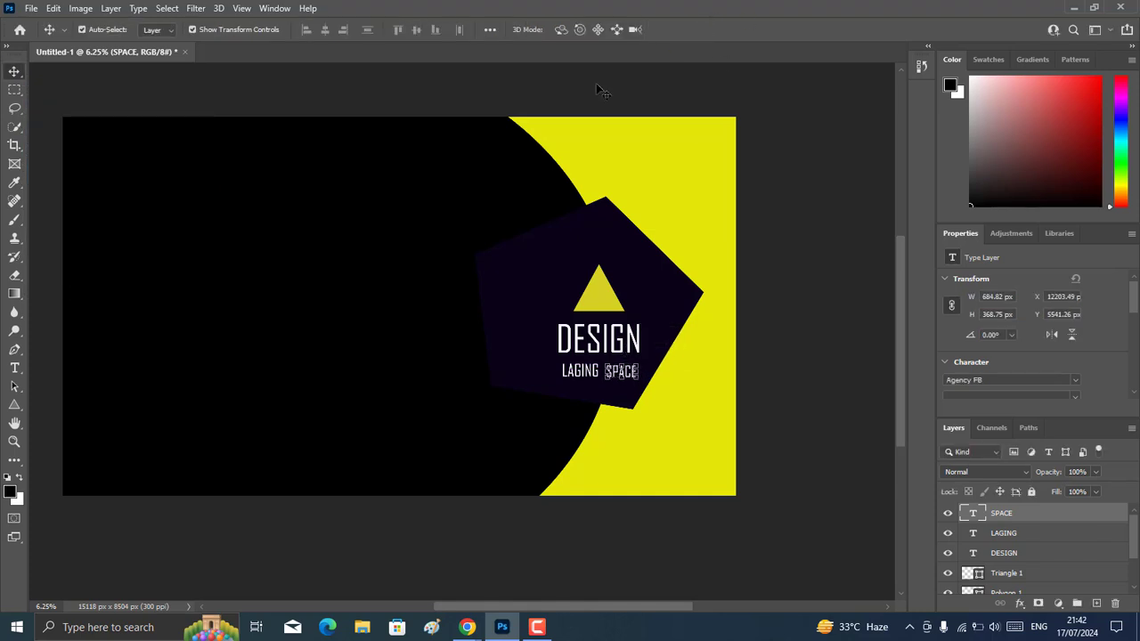
Add the text "Lorem Iqsum Dolor" near the canvas's left edge on the black ellipse.
key(t)
click(86, 238)
key(BackSpace)
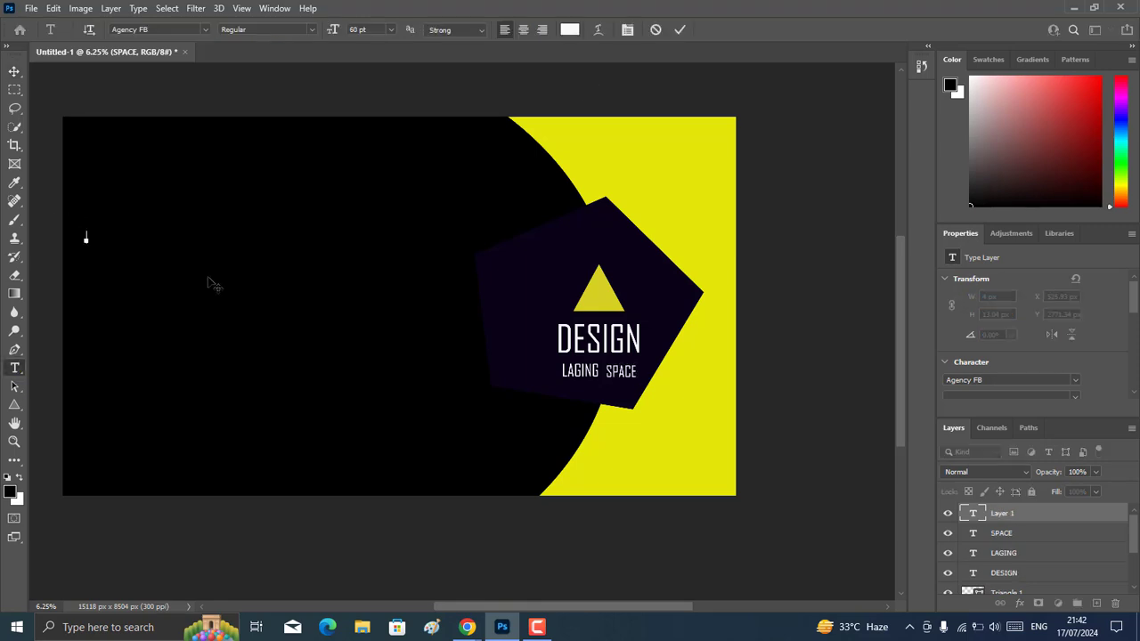
text(Lorem Iqsum Dolor)
Rotate the Lorem Iqsum Dolor text about 89° and place it vertically along the canvas's left edge.
click(14, 70)
drag(185, 235, 121, 322)
drag(119, 236, 82, 285)
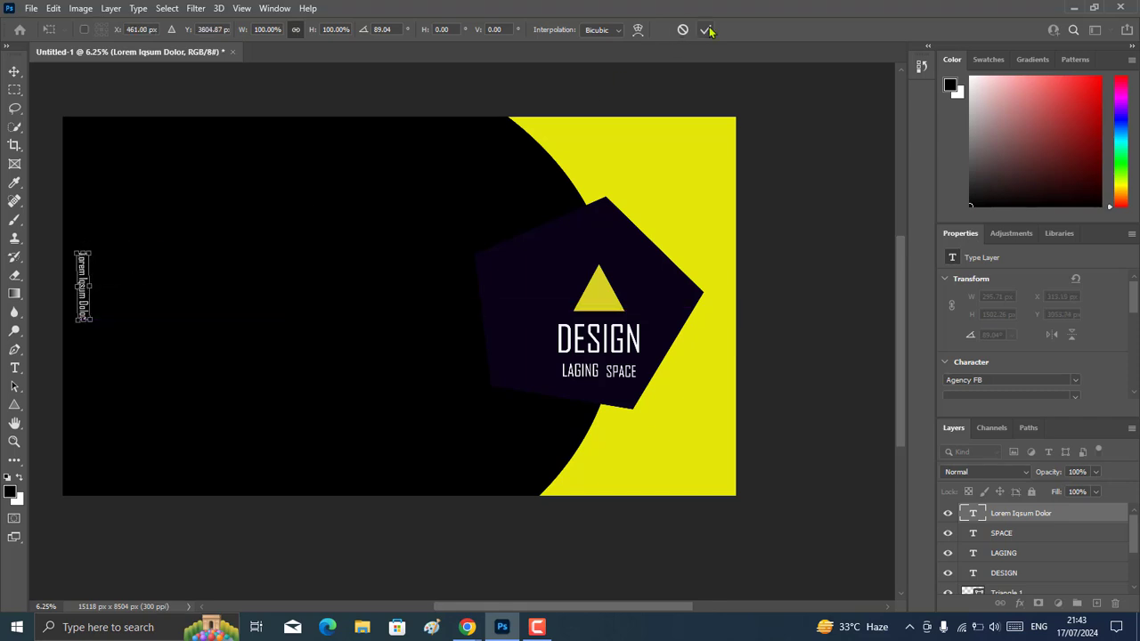
click(705, 29)
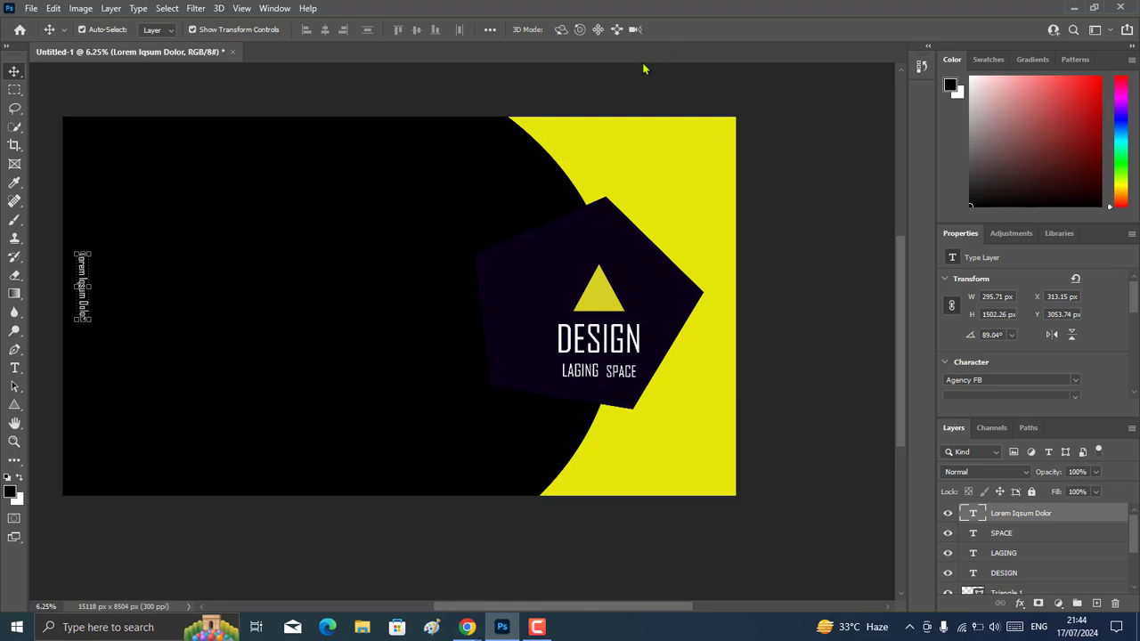
Save the design as dewan.png in the Pictures folder.
click(31, 8)
click(102, 183)
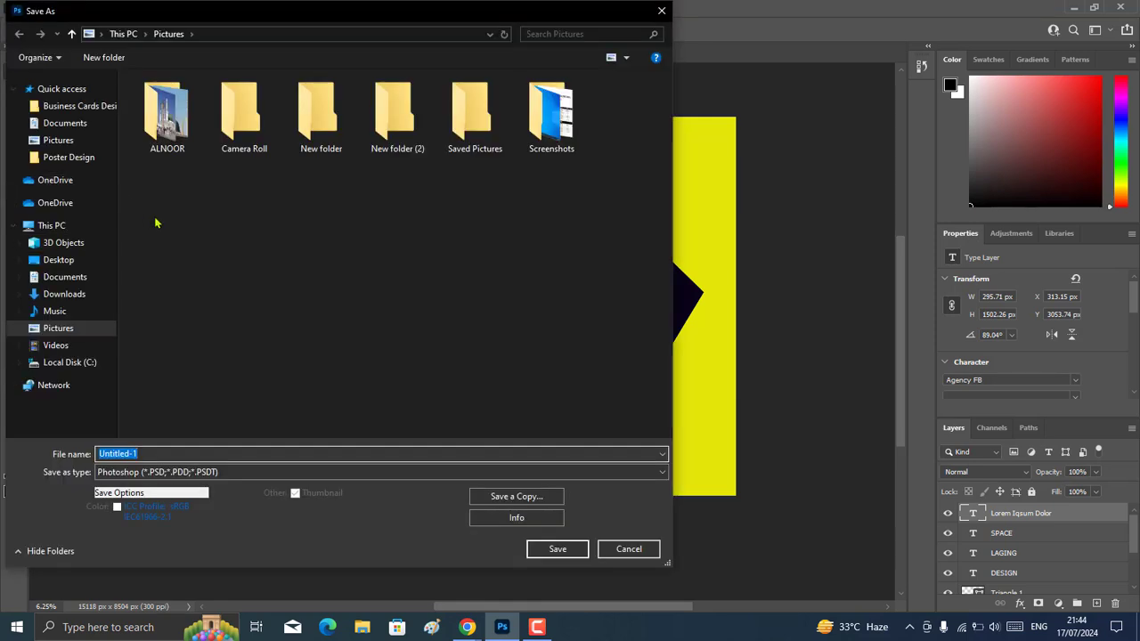
click(155, 455)
key(BackSpace)
key(BackSpace)
key(BackSpace)
key(BackSpace)
key(BackSpace)
key(BackSpace)
key(BackSpace)
key(BackSpace)
key(BackSpace)
text(dew)
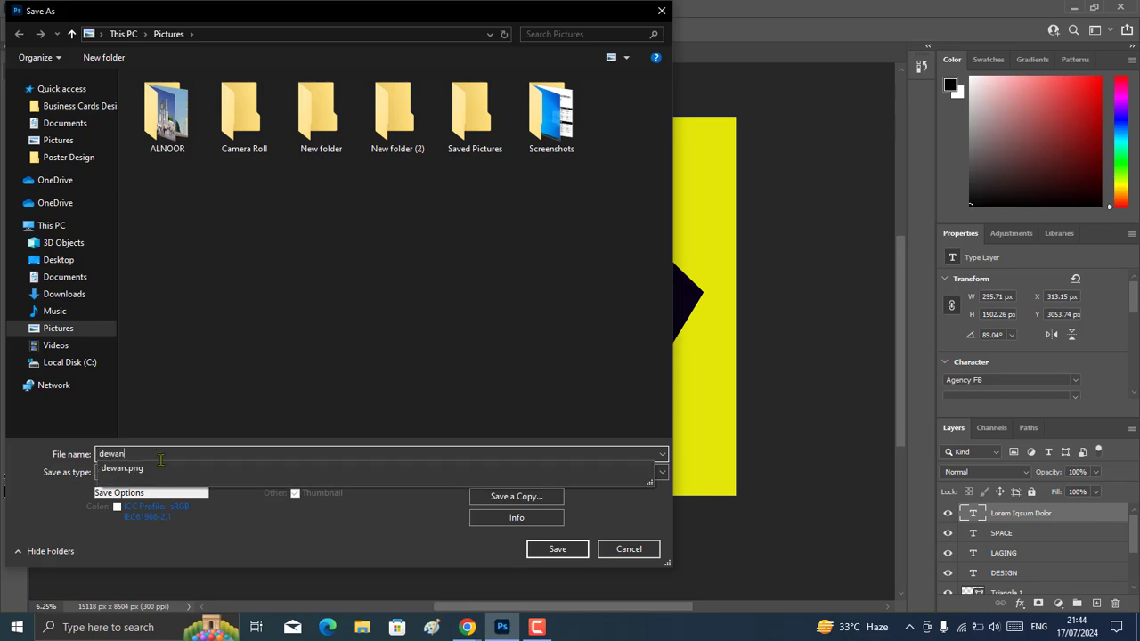
text(an)
click(161, 467)
click(552, 548)
click(600, 316)
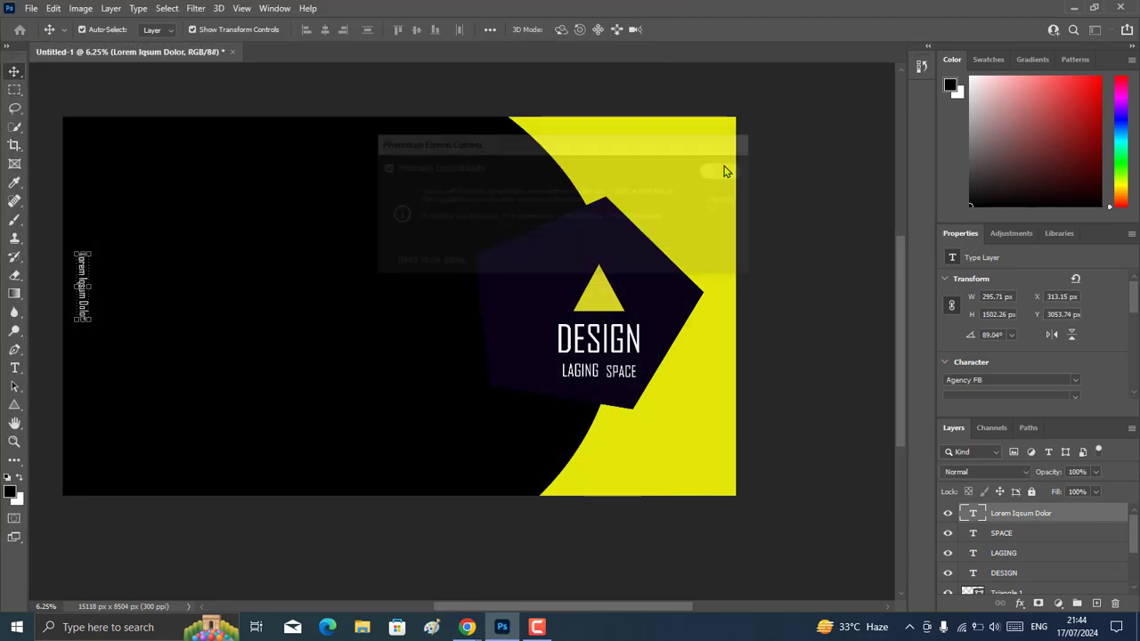
Close the dewan.png document once its saving completes.
click(32, 9)
drag(250, 53, 307, 104)
click(759, 103)
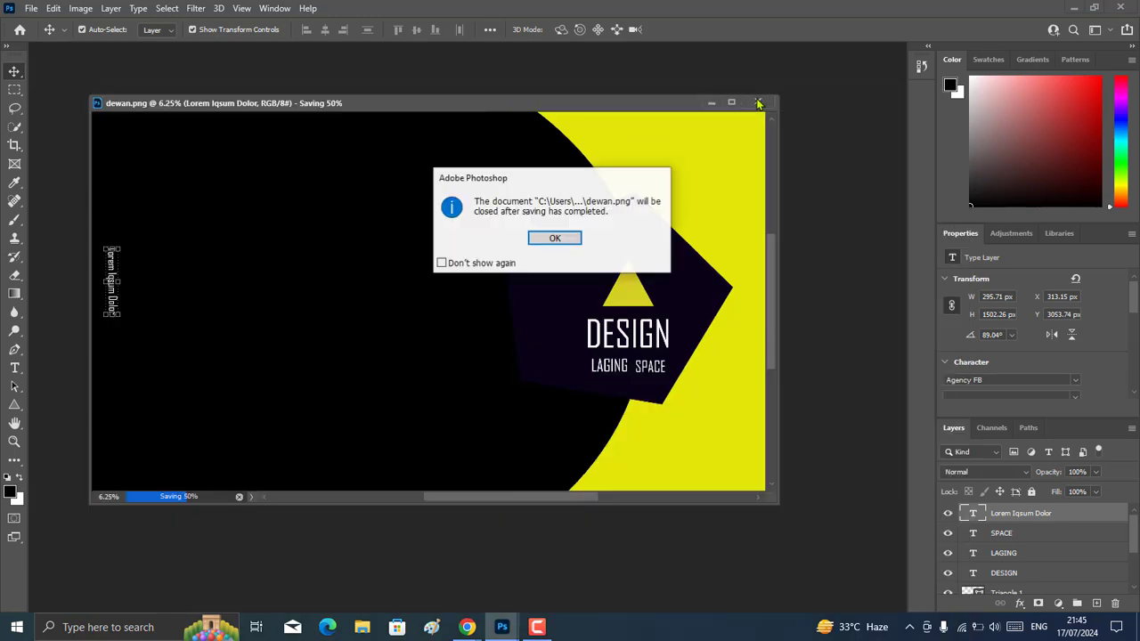
click(555, 237)
click(24, 41)
Create a new blank RGB document of 15118 by 8504 px at 300 ppi.
click(32, 9)
click(53, 22)
click(725, 489)
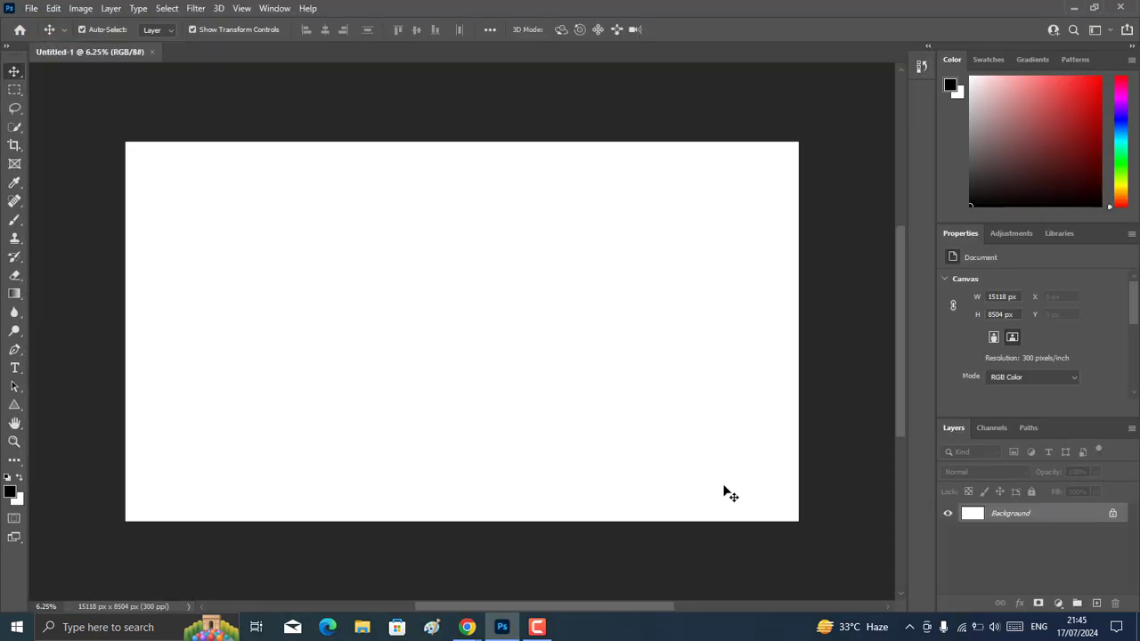
Fill the white background with the yellow colour e4e709.
key(shift+F5)
click(570, 145)
click(585, 184)
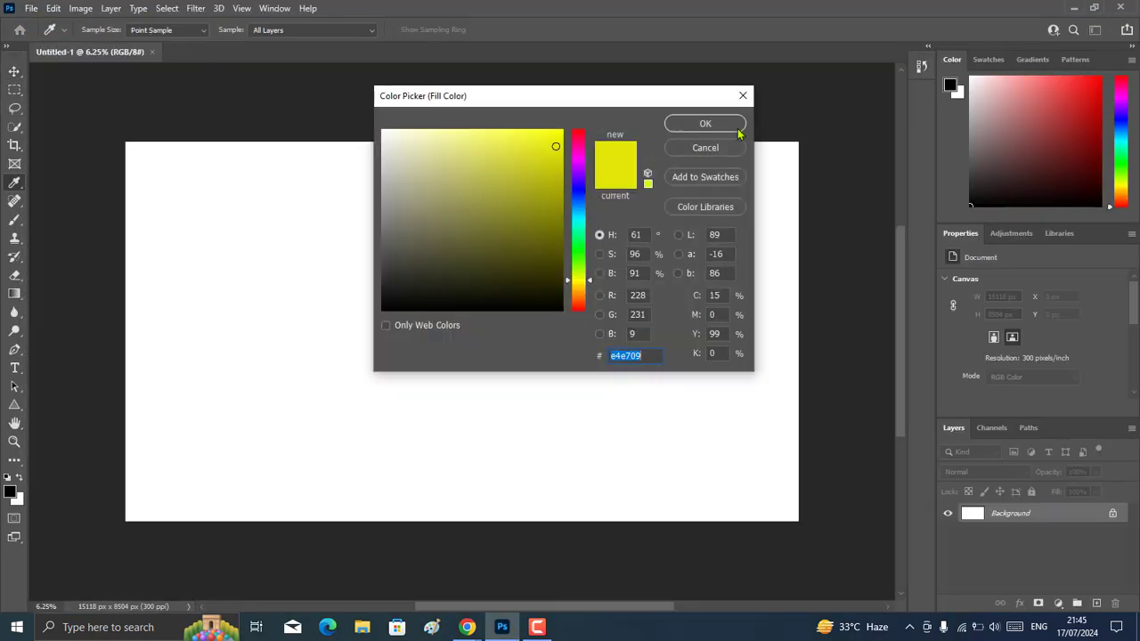
click(738, 131)
click(657, 152)
Draw a black ellipse about 14640 by 11928 px covering the canvas except for a curved yellow area at its left.
click(14, 404)
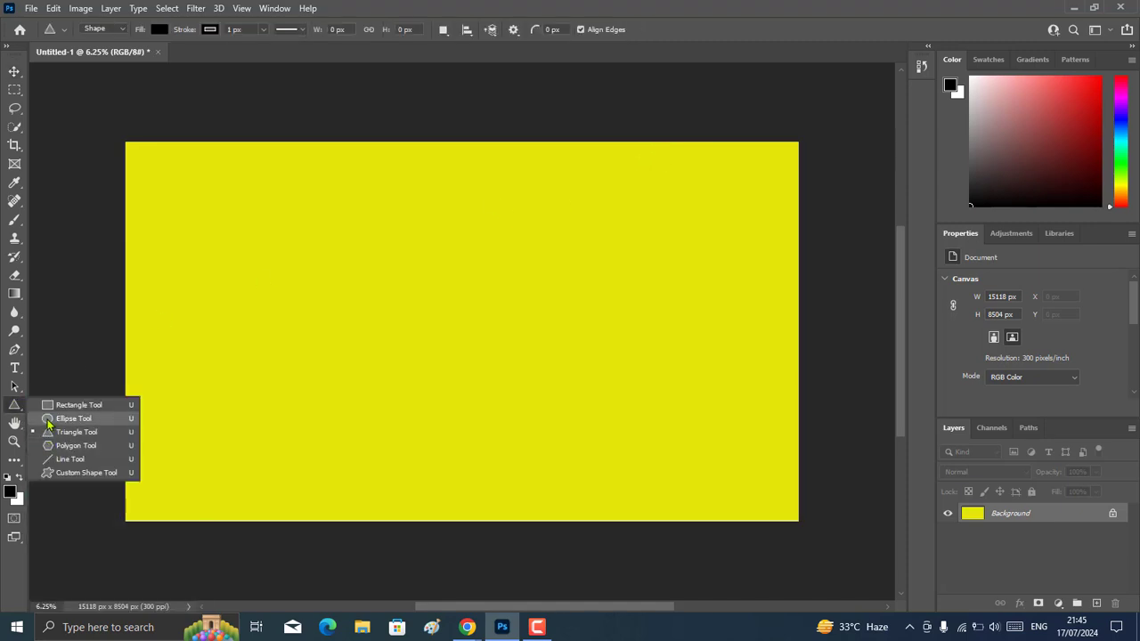
click(73, 418)
drag(826, 126, 254, 550)
key(ctrl+t)
click(694, 31)
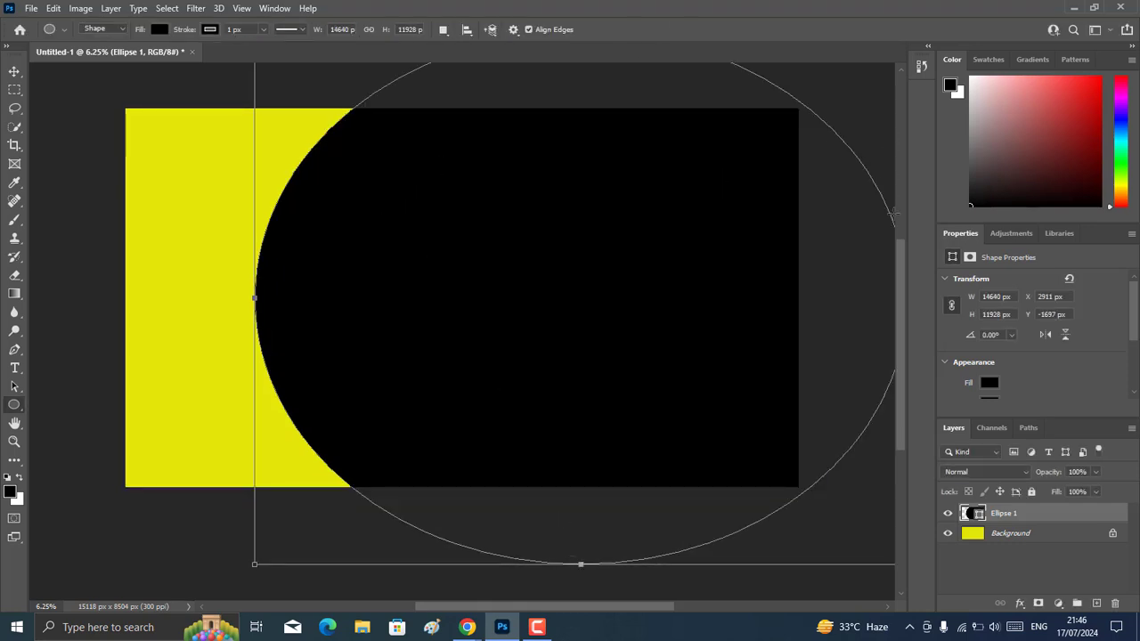
scroll(901, 263, up, 2)
drag(641, 611, 659, 613)
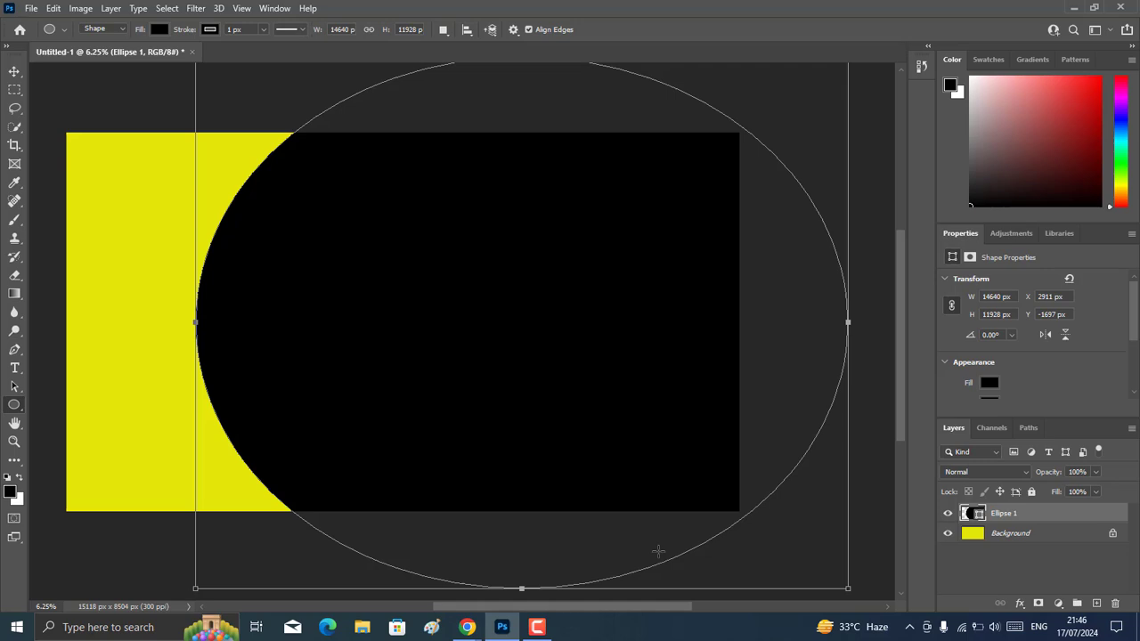
Draw a five-sided polygon about 2657 by 4093 px over the black ellipse's left edge.
right_click(15, 404)
click(62, 443)
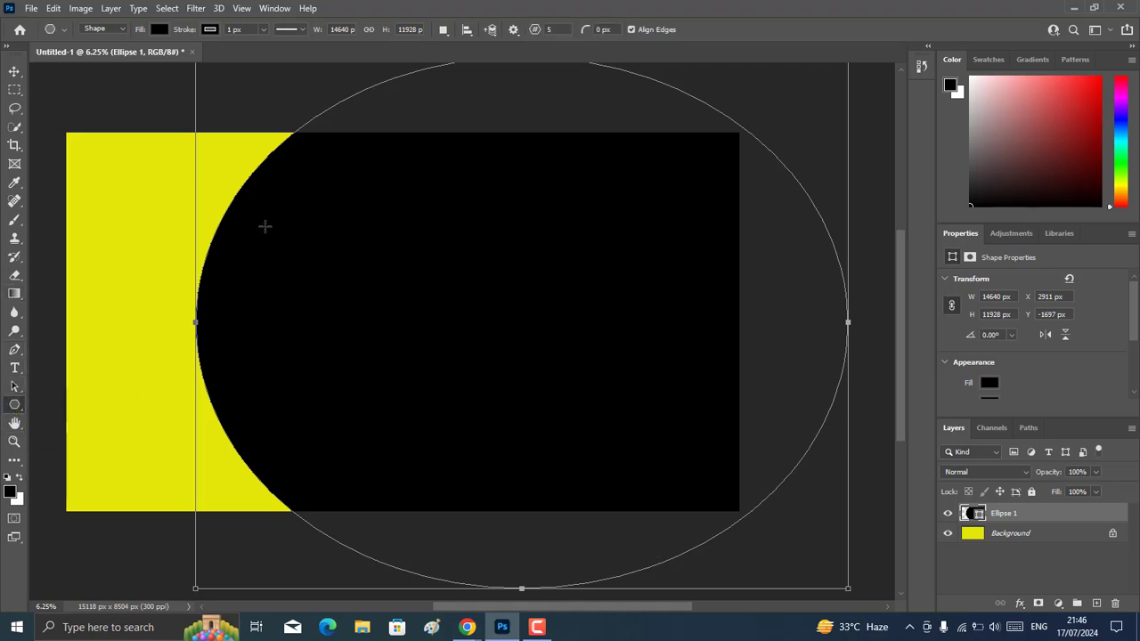
drag(261, 190, 142, 372)
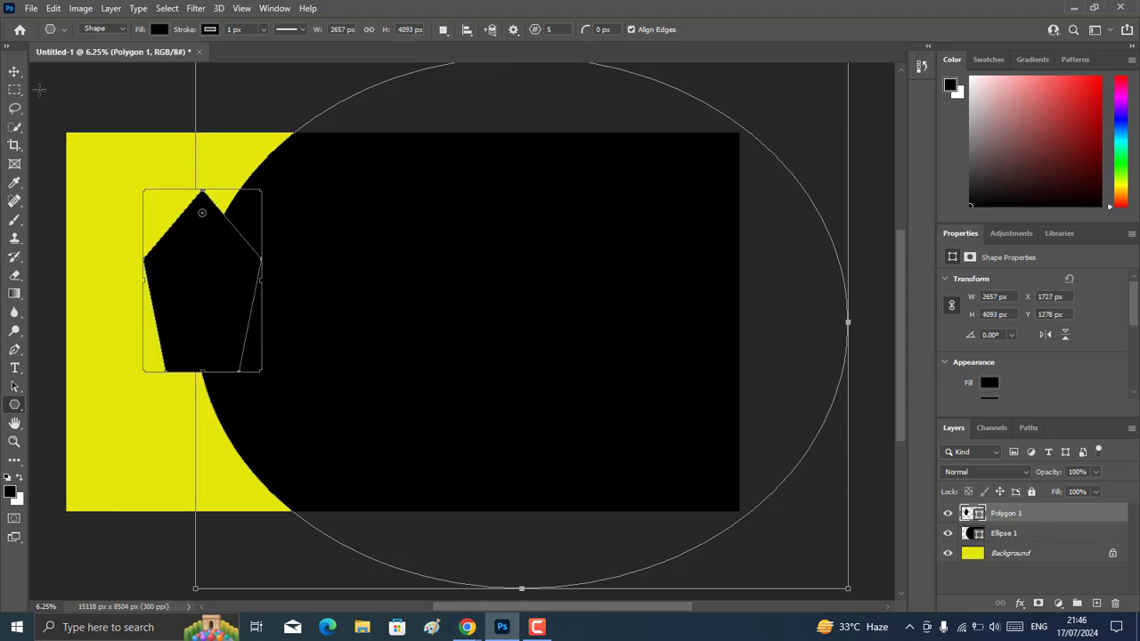
Enlarge the pentagon to about 6019 by 4951 px and rotate it to about -88.34°, pointing left into the yellow area.
click(15, 73)
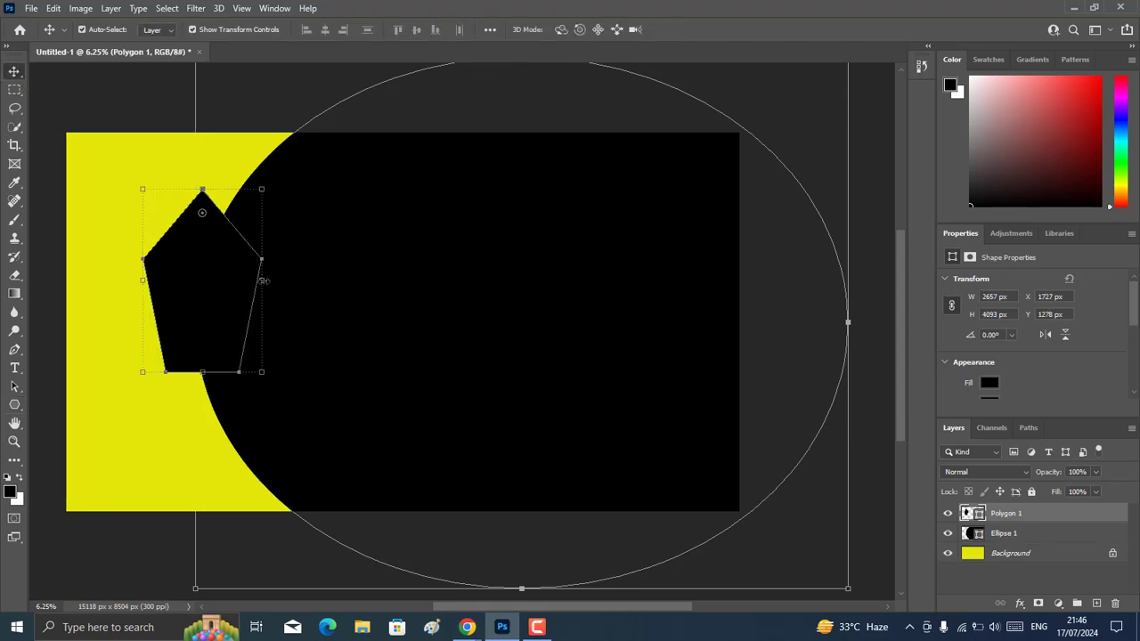
drag(263, 281, 365, 303)
drag(364, 370, 401, 401)
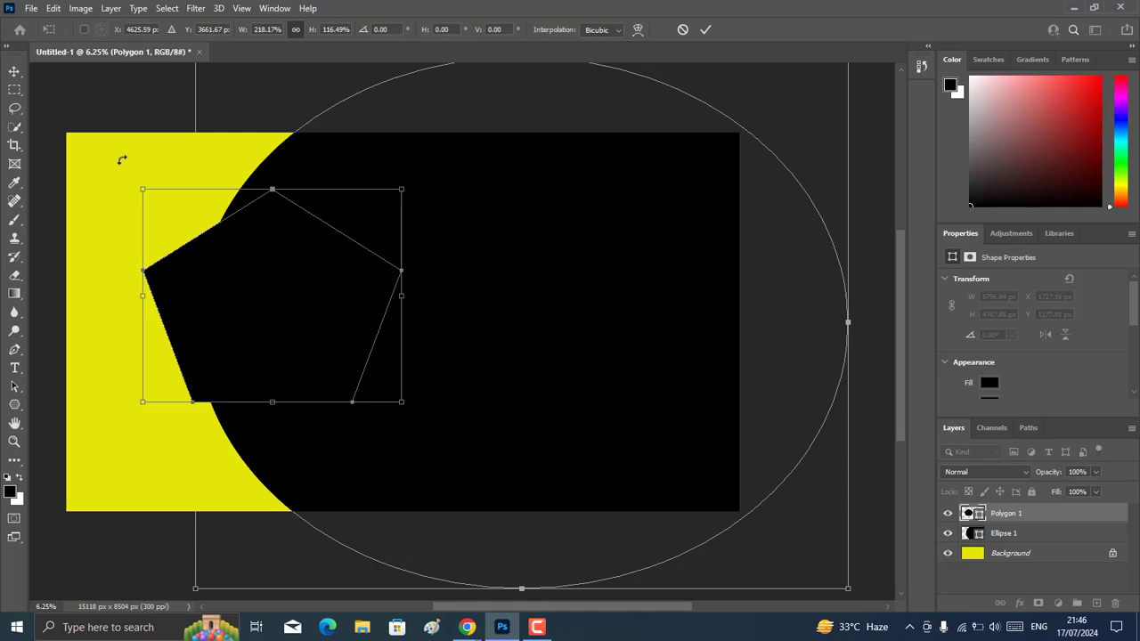
drag(122, 159, 133, 437)
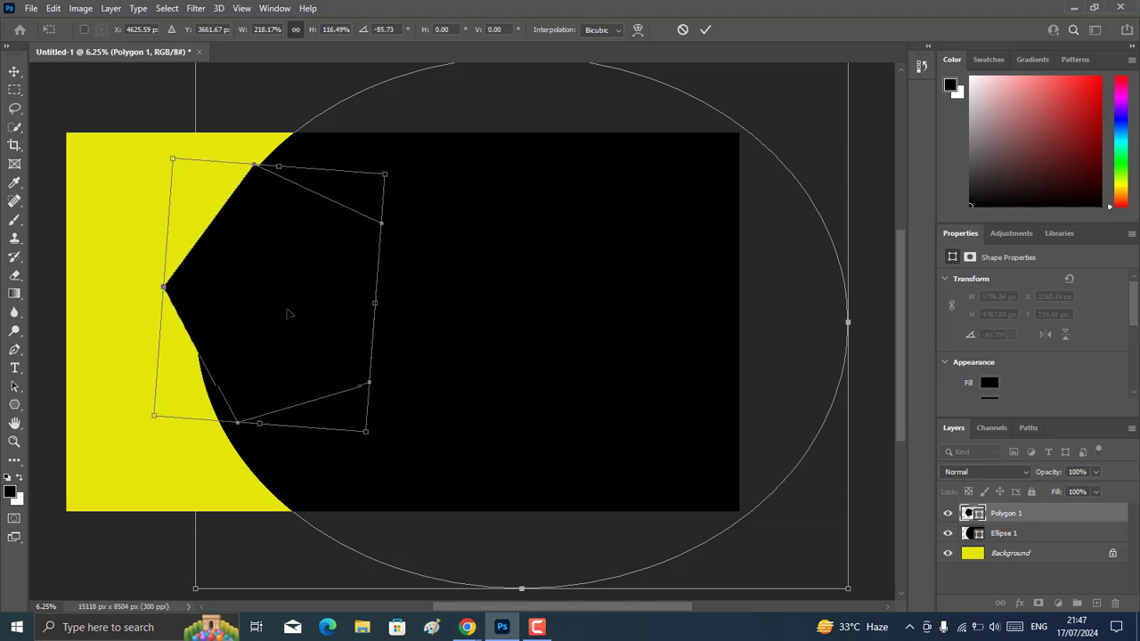
drag(290, 311, 248, 327)
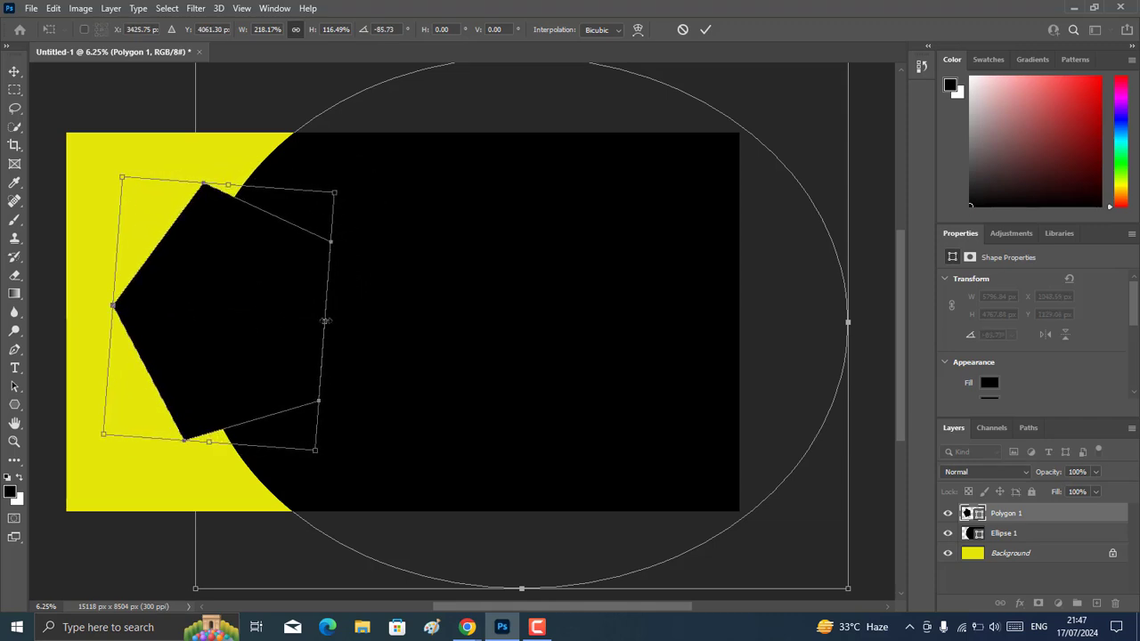
drag(324, 321, 339, 322)
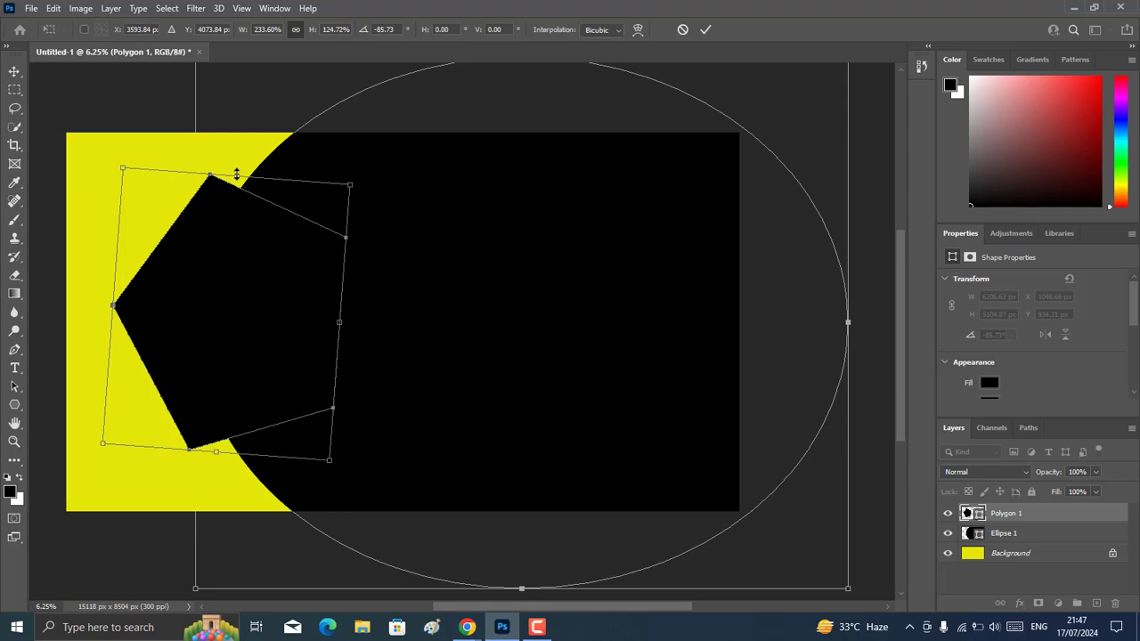
drag(236, 173, 230, 181)
drag(184, 297, 157, 323)
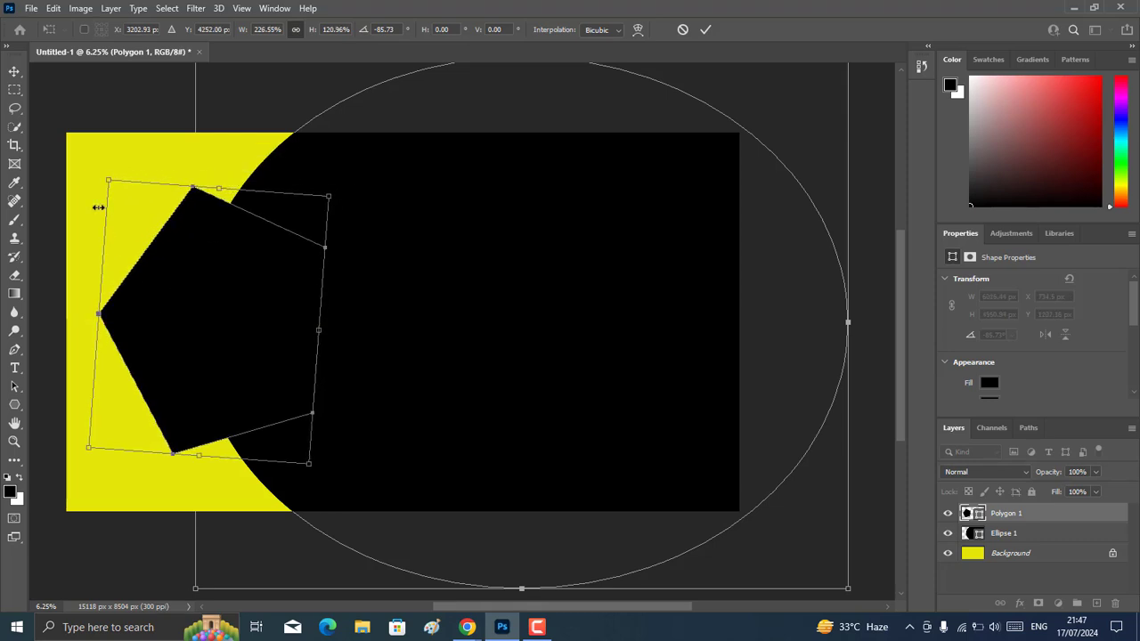
drag(93, 193, 90, 198)
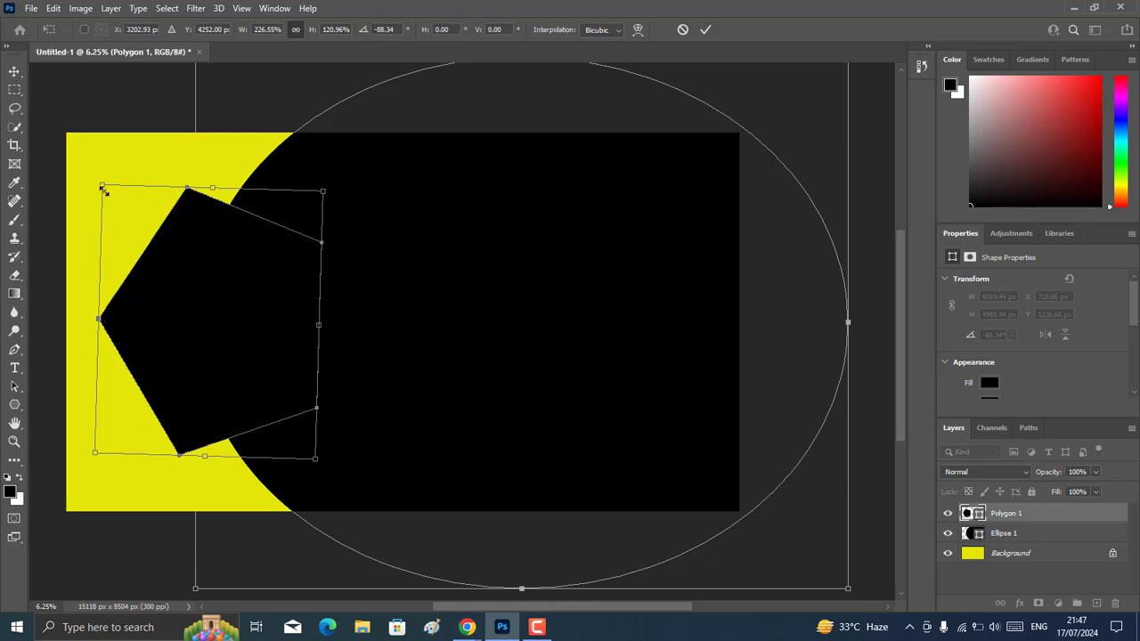
click(705, 30)
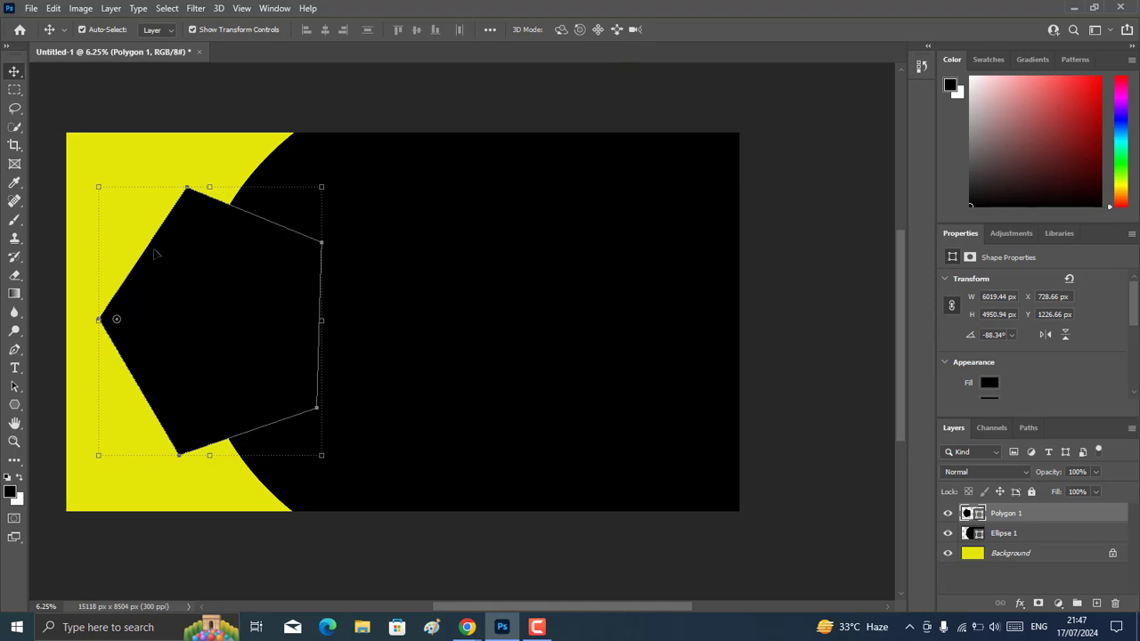
click(15, 368)
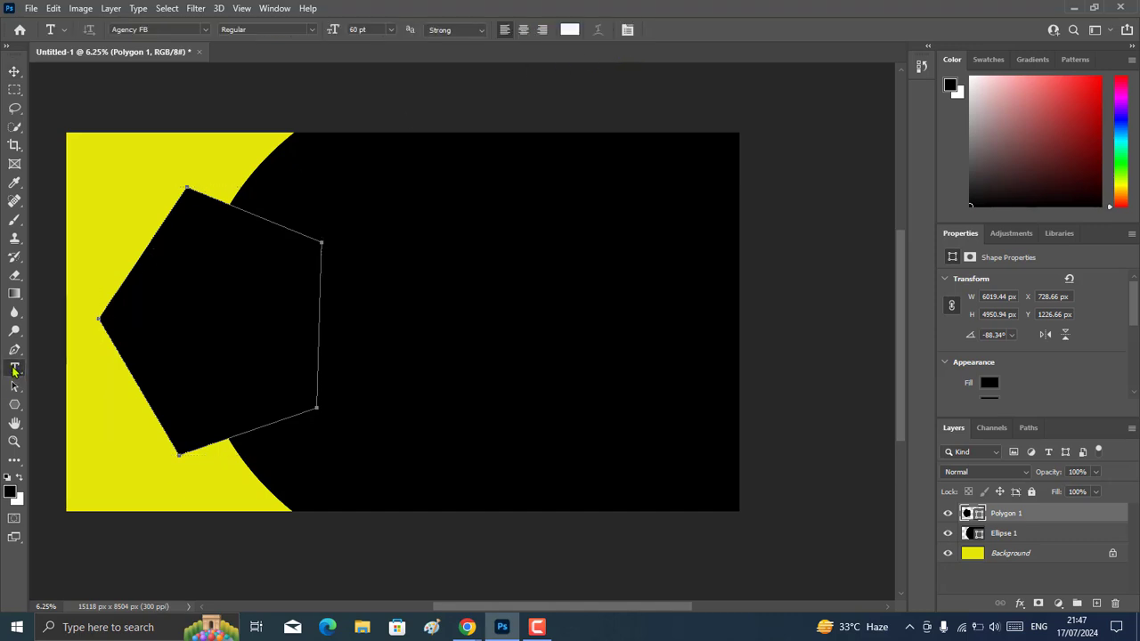
click(147, 288)
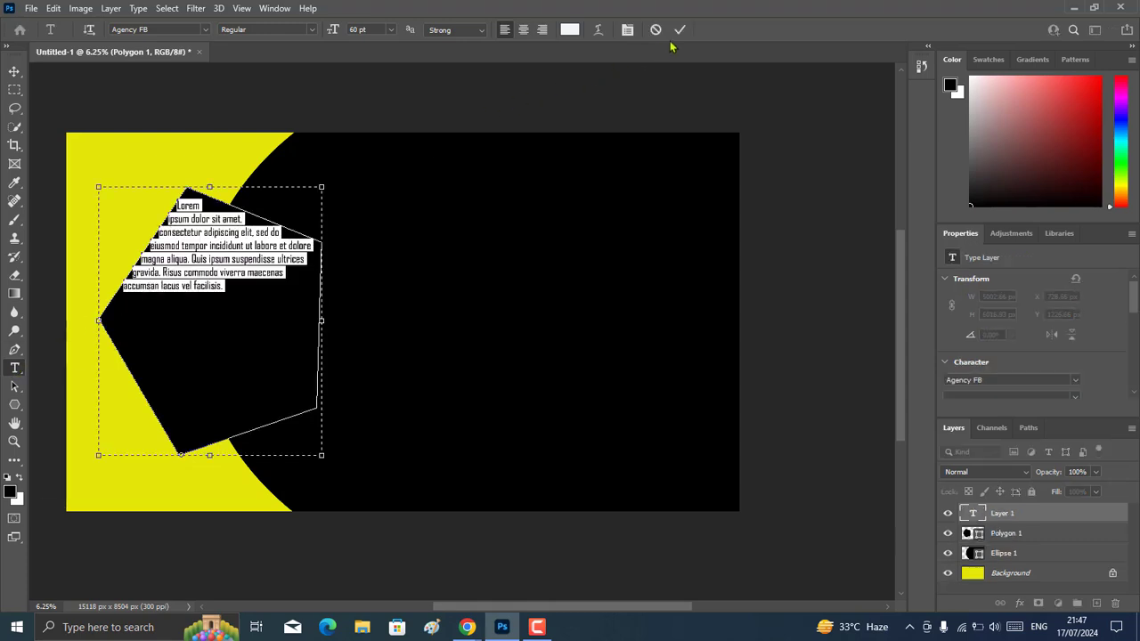
key(BackSpace)
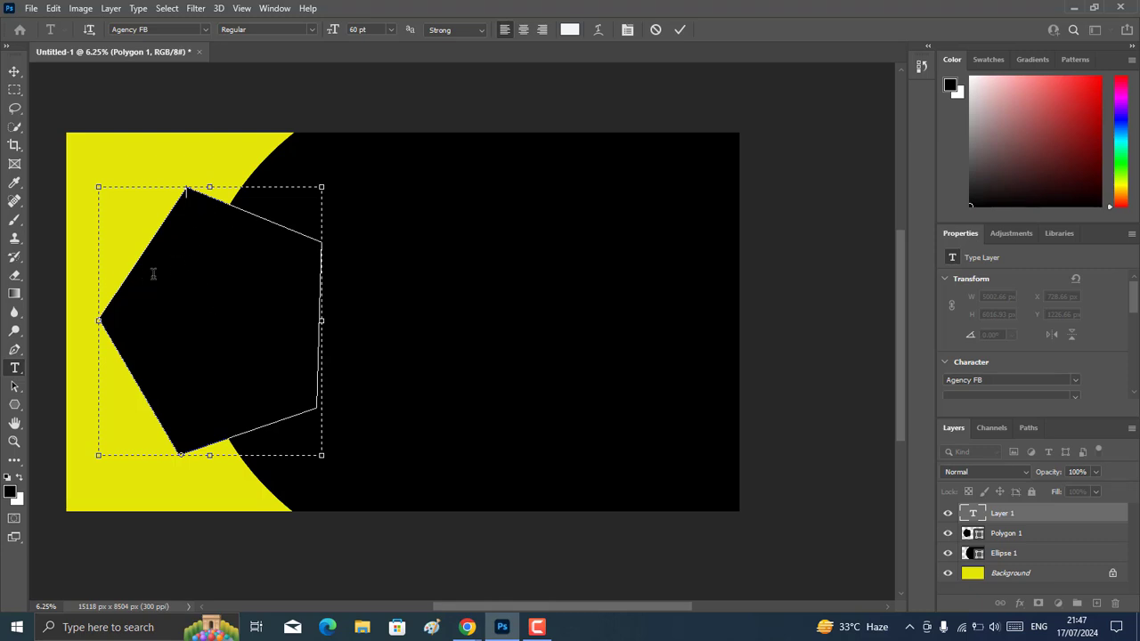
click(679, 30)
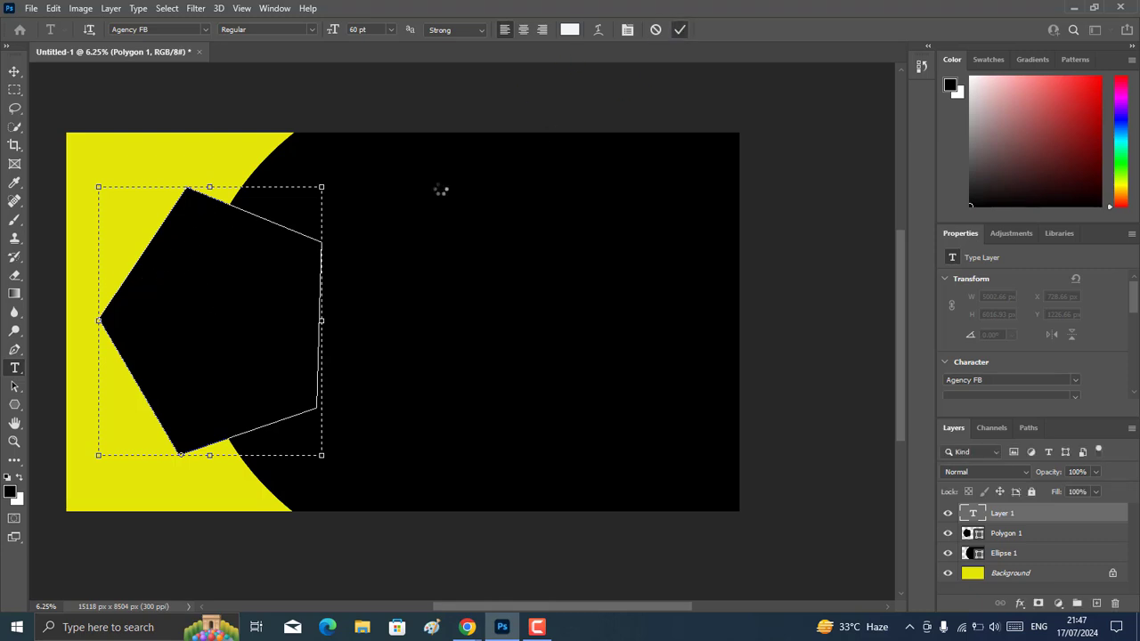
click(170, 259)
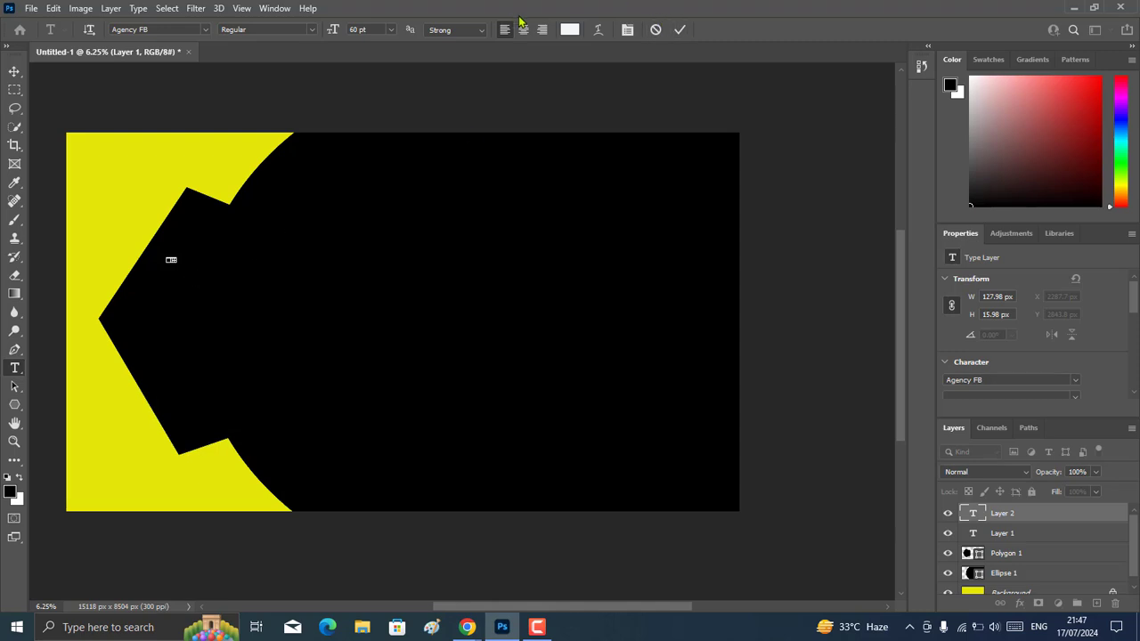
click(680, 30)
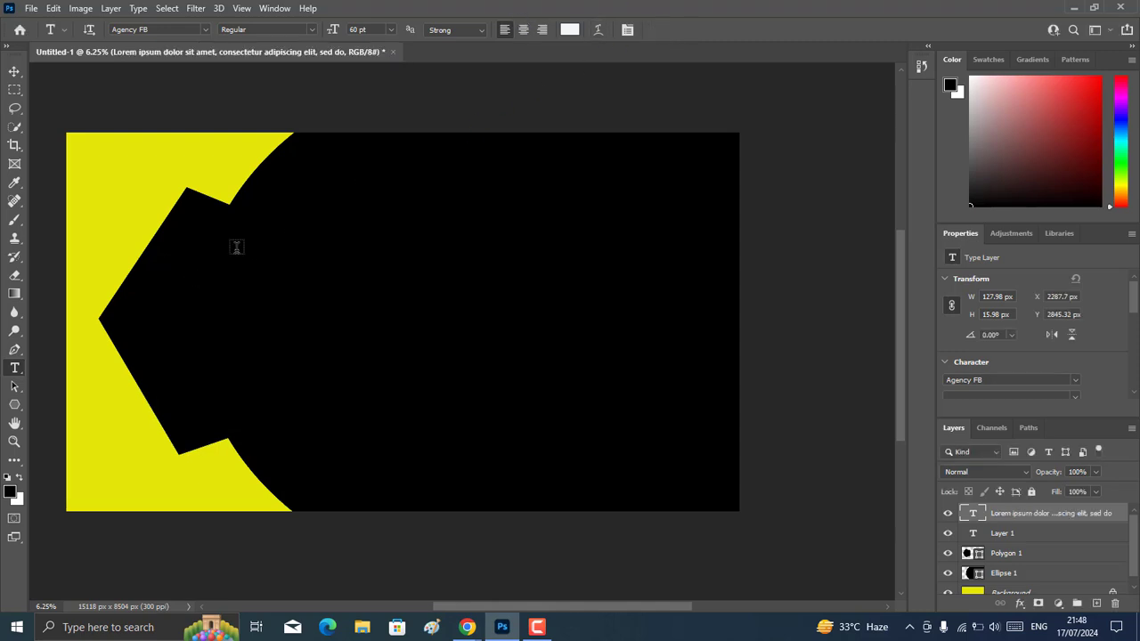
click(165, 264)
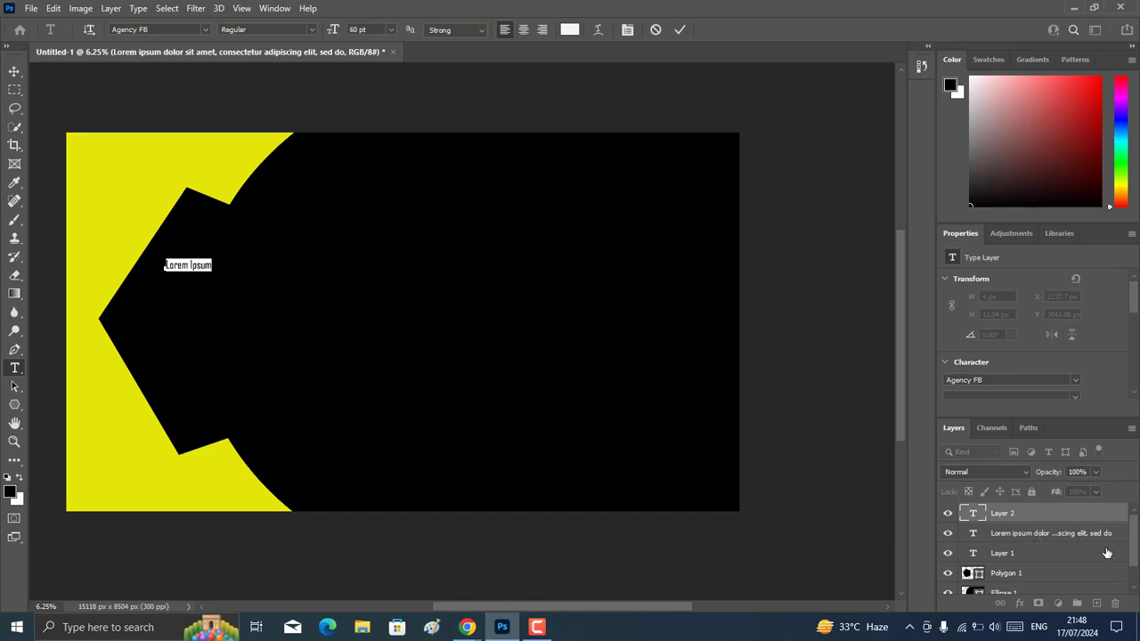
key(BackSpace)
click(681, 31)
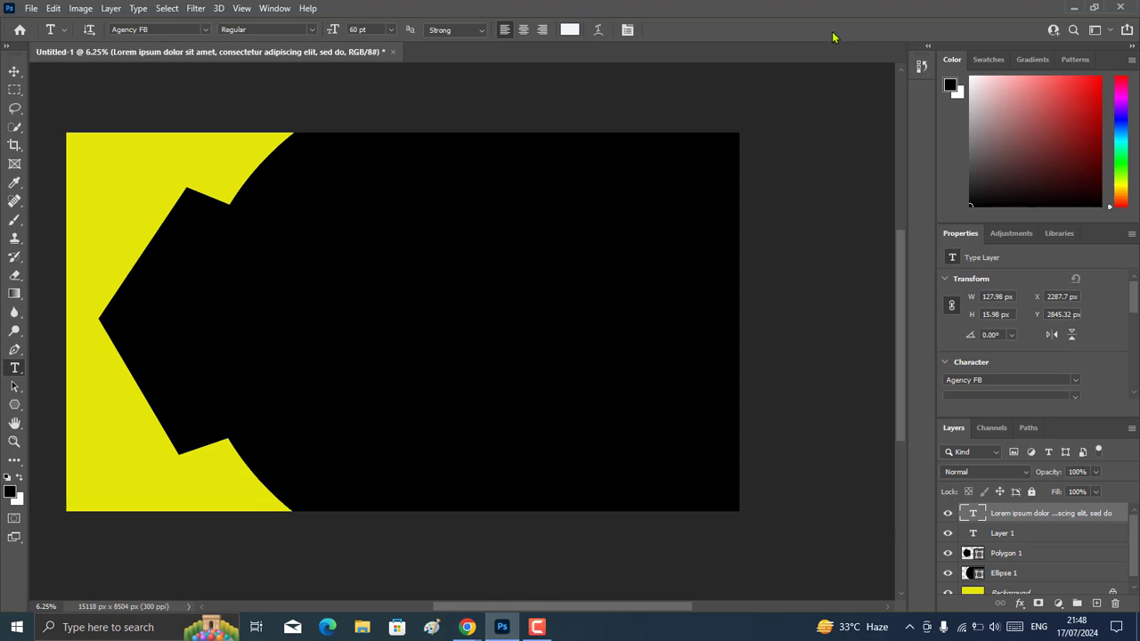
key(Delete)
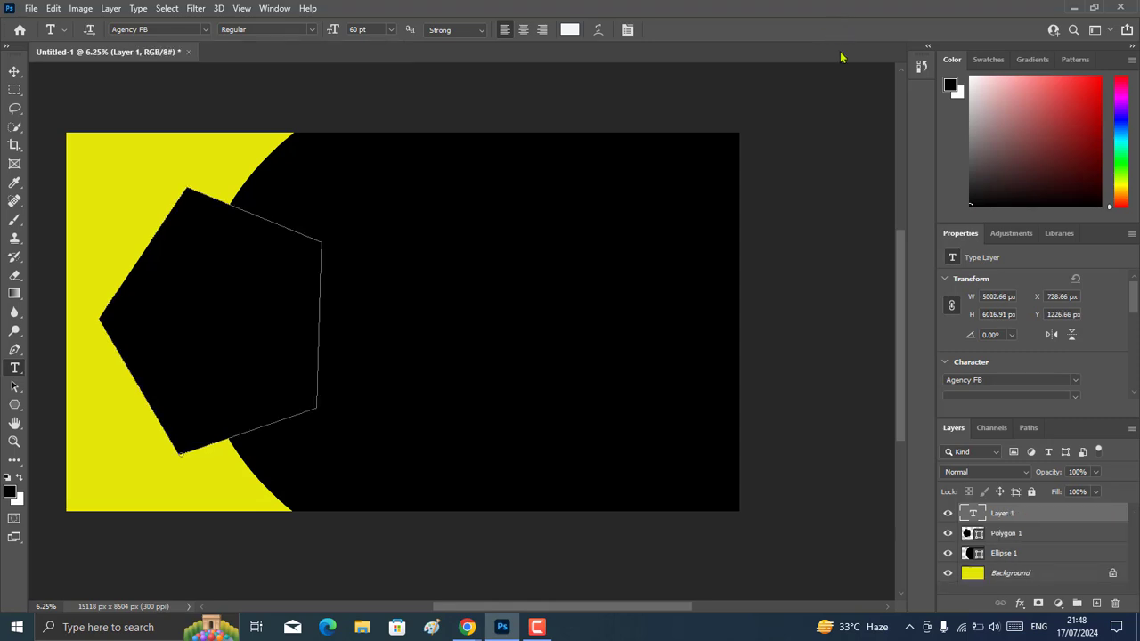
key(Delete)
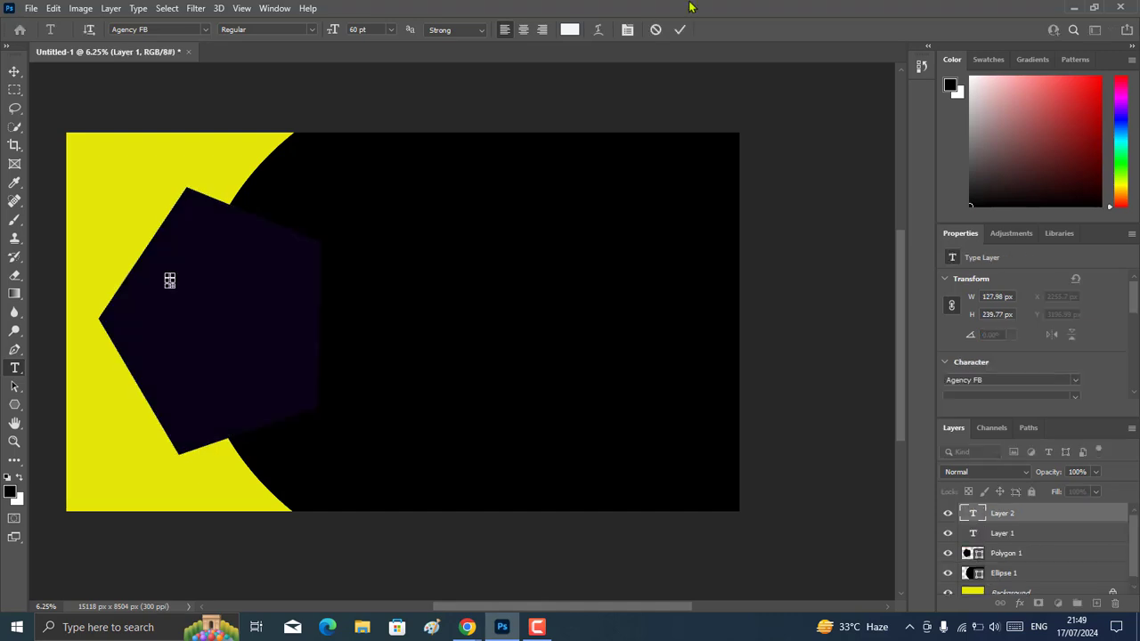
click(679, 30)
Add the first name in white Agency FB text inside the pentagon's left part, scaled to about 1038 by 657 px.
click(164, 287)
text(MARK)
click(14, 72)
drag(186, 292, 160, 280)
click(704, 29)
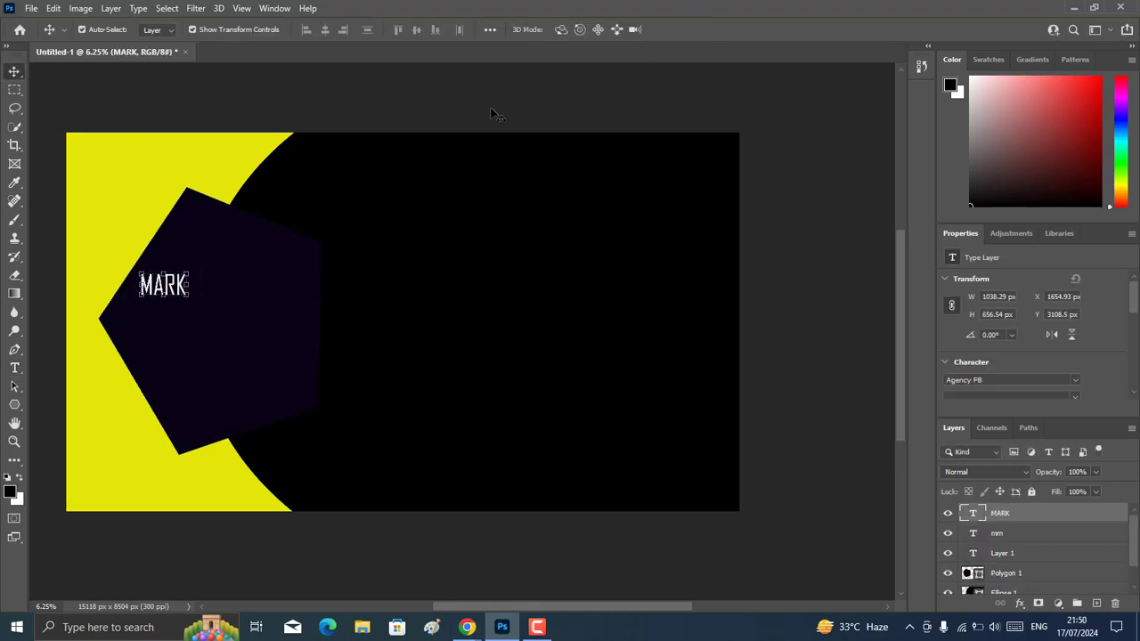
Add the surname as separate white text right beside the first name and scale it to about 232%.
key(t)
click(202, 284)
text(SM)
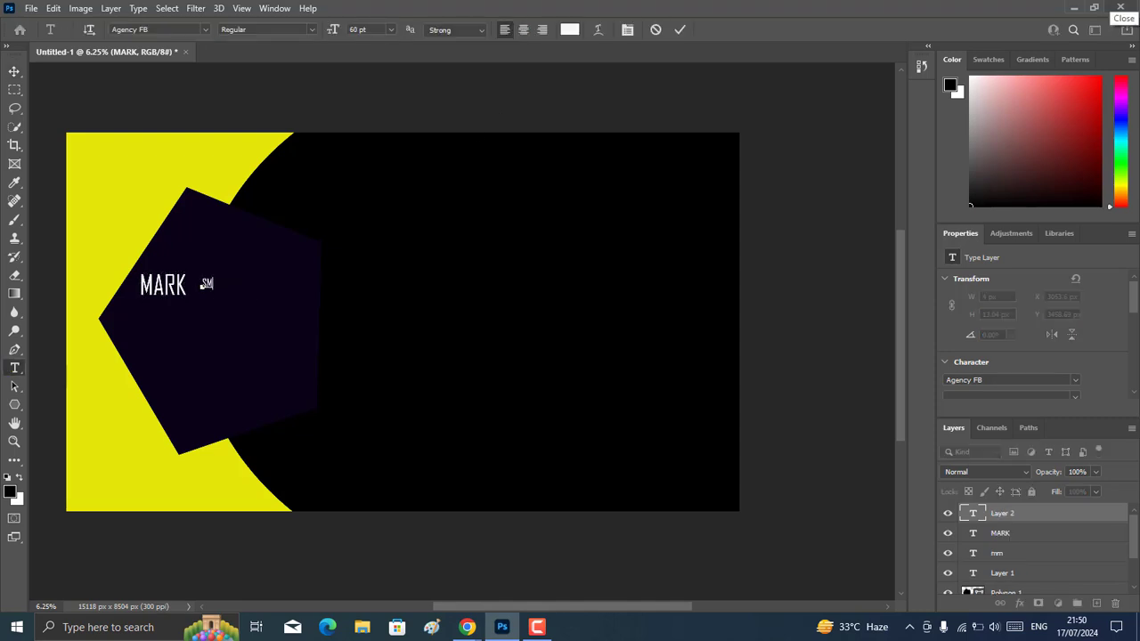
text(ITH)
click(14, 71)
drag(225, 291, 252, 305)
mouse_move(228, 293)
mouse_down()
mouse_move(235, 286)
mouse_move(219, 286)
mouse_up()
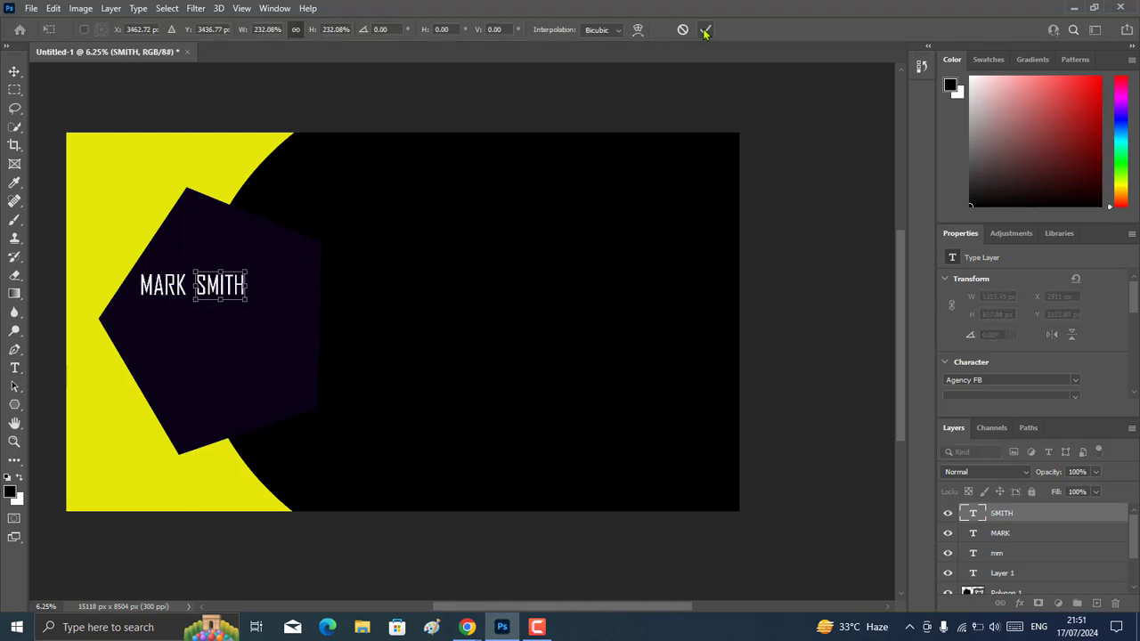
click(704, 30)
Add the white text Co-Founder Brand Name directly below the full name and enlarge it to nearly the name's width.
key(t)
click(141, 318)
text(-)
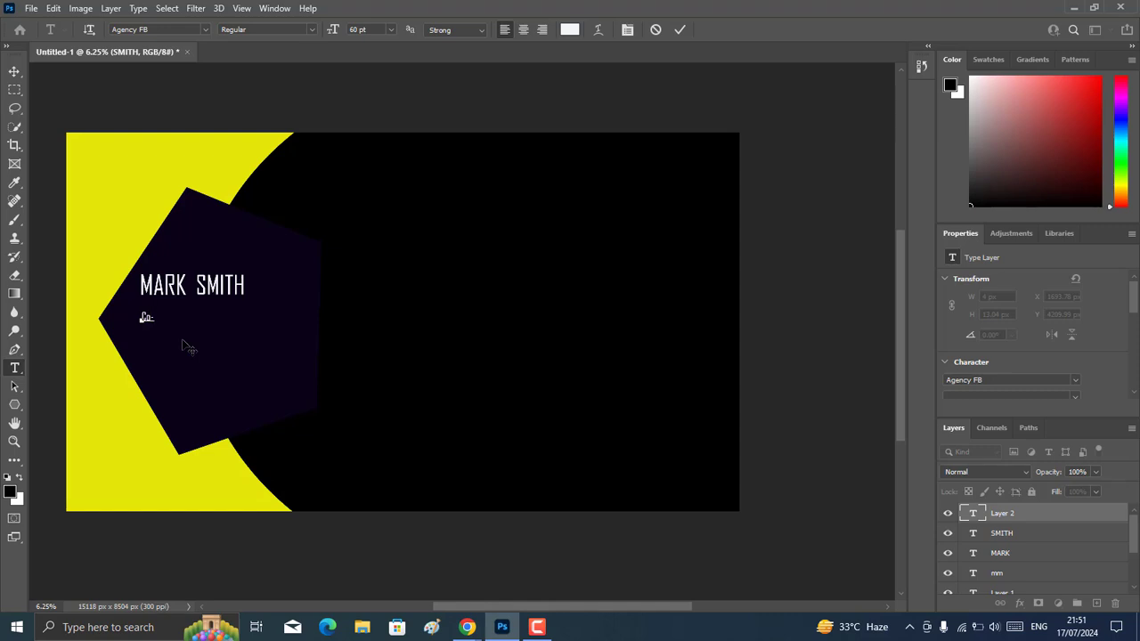
text(Founder Brand Name)
mouse_move(184, 360)
mouse_down()
mouse_move(151, 327)
mouse_move(244, 328)
mouse_up()
click(679, 30)
Add a line to the card with the Line tool.
right_click(14, 405)
click(62, 462)
Add a four-line white text block right of the pentagon with the address, phone number, e-mail and www websiteaddress.
key(t)
click(363, 275)
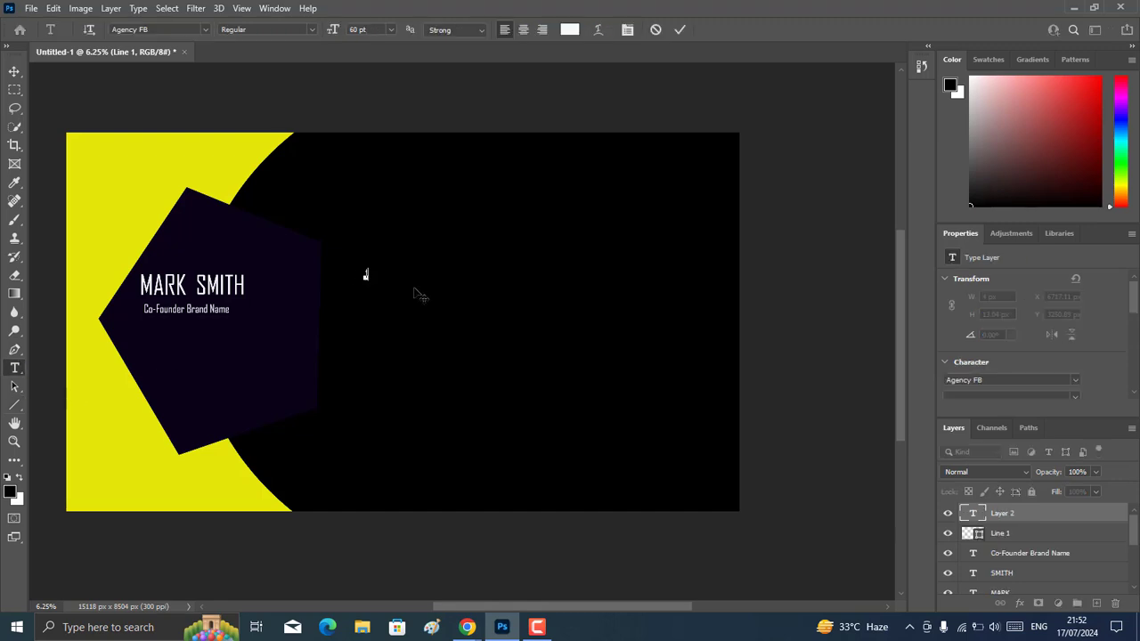
text(123 Dummy Lorem)
key(Return)
text(+01 1234 5678 9012)
key(Return)
text(Info@email space)
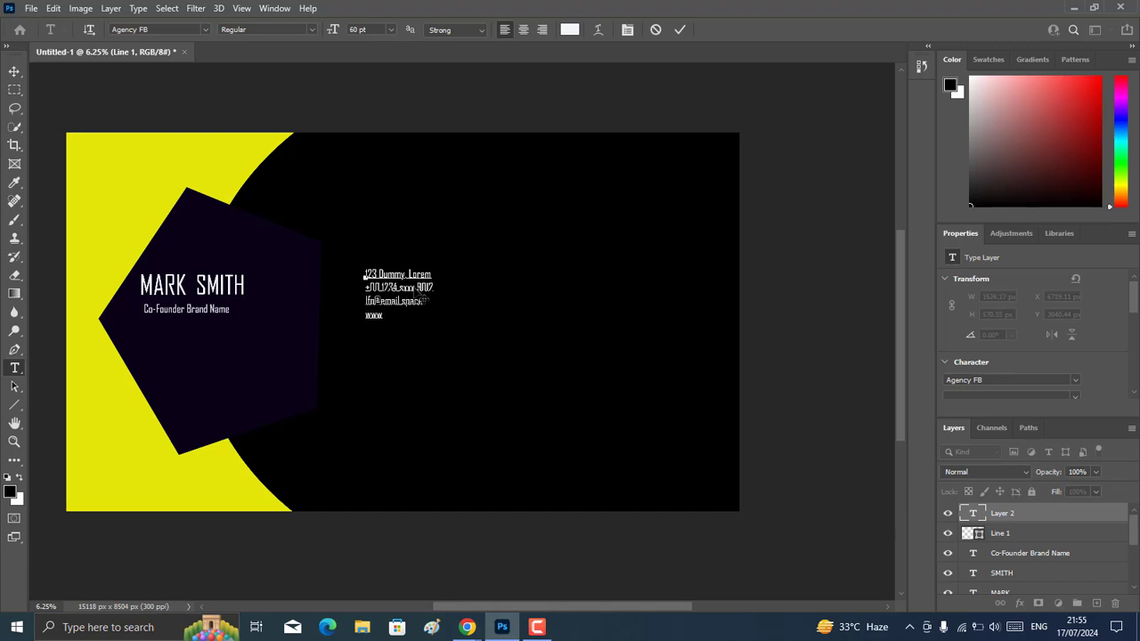
text(ddress)
key(ctrl+Return)
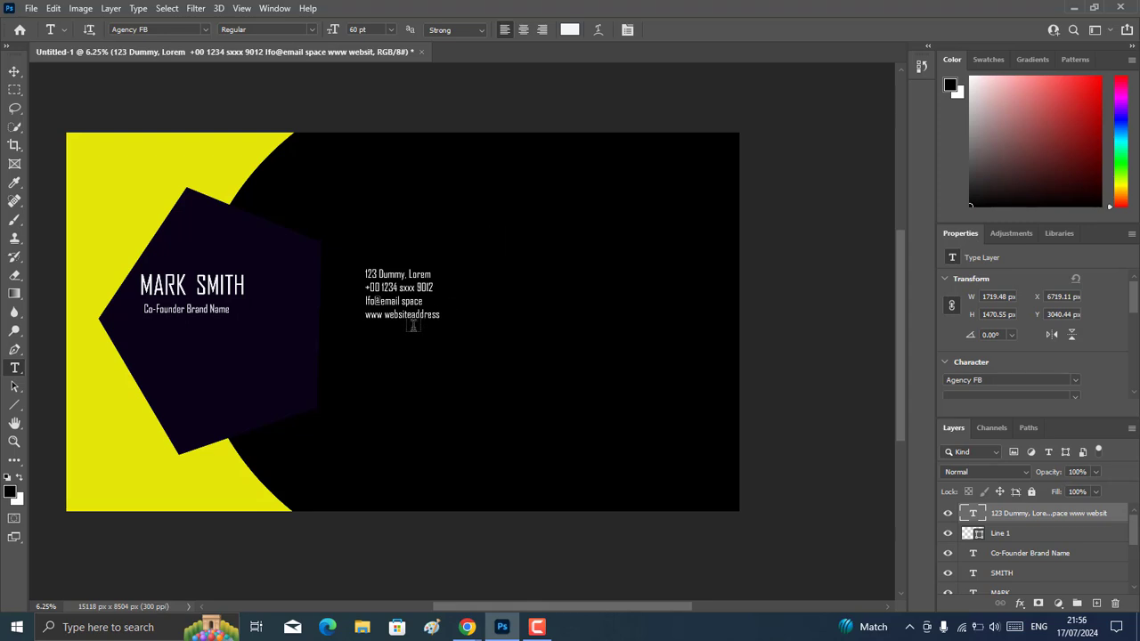
Append Iqsum to the contact block's first line and enlarge the block to about 3784 by 2785 px.
click(434, 274)
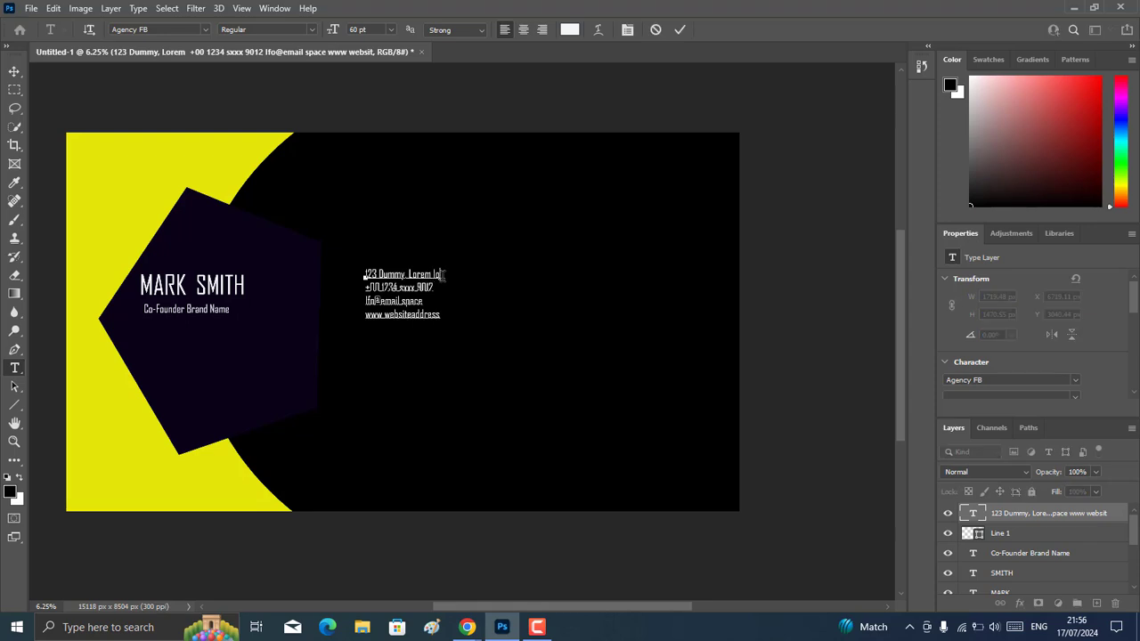
mouse_move(481, 324)
mouse_down()
mouse_move(470, 340)
mouse_move(482, 364)
mouse_move(526, 323)
mouse_move(477, 327)
mouse_up()
click(12, 69)
key(ctrl+t)
click(705, 29)
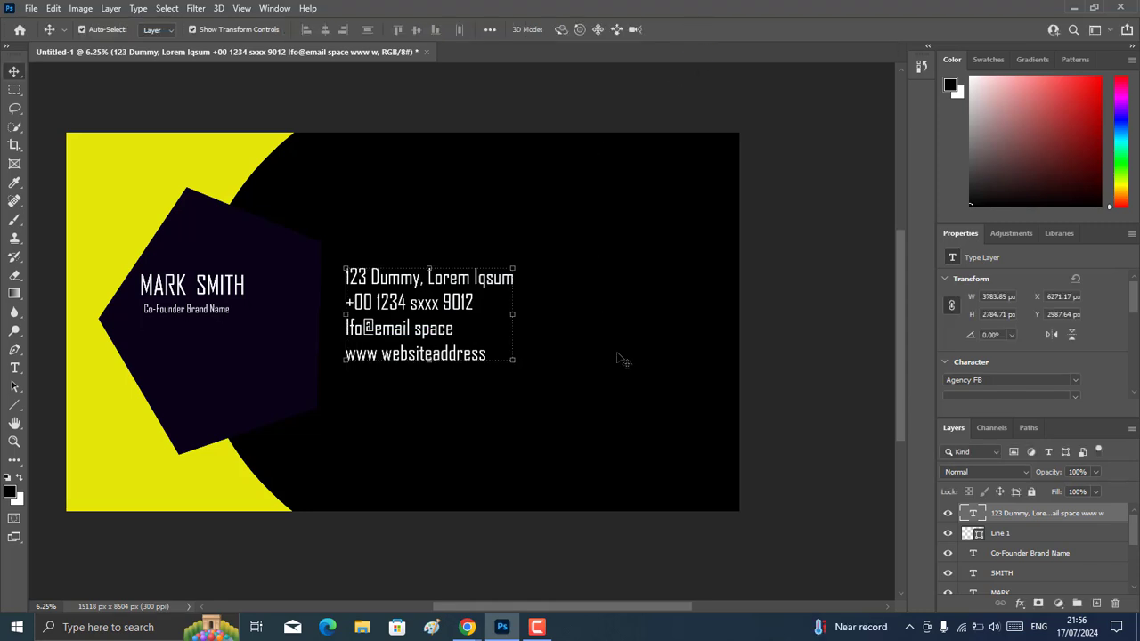
Save the card as a Photoshop PSD file named with the person's full name in Pictures, with Maximize Compatibility on.
click(31, 8)
click(49, 179)
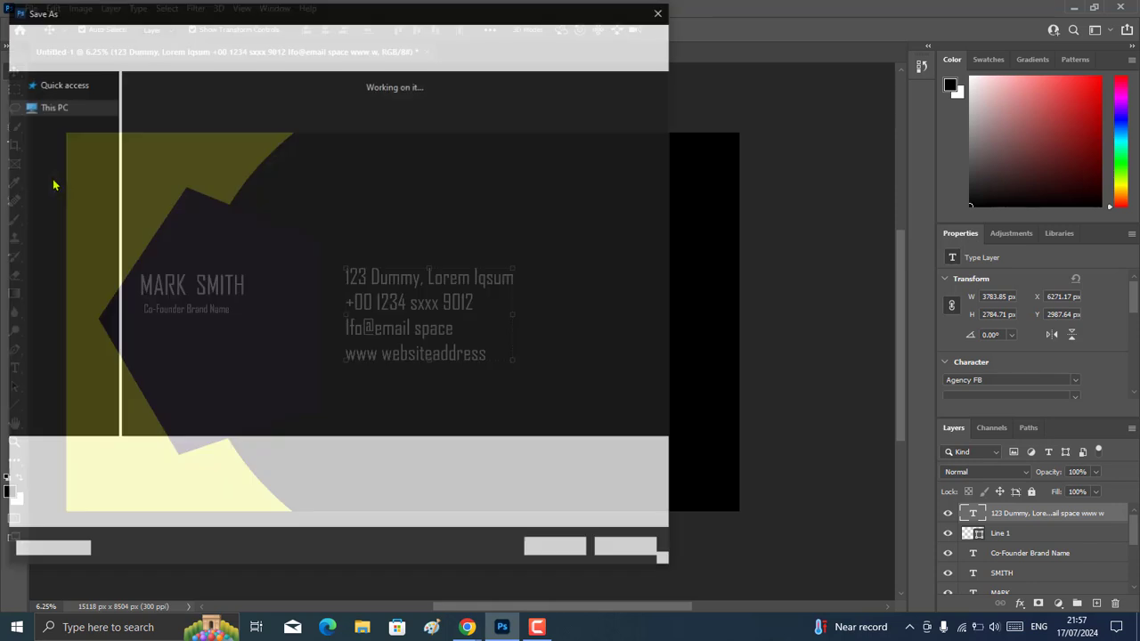
click(147, 453)
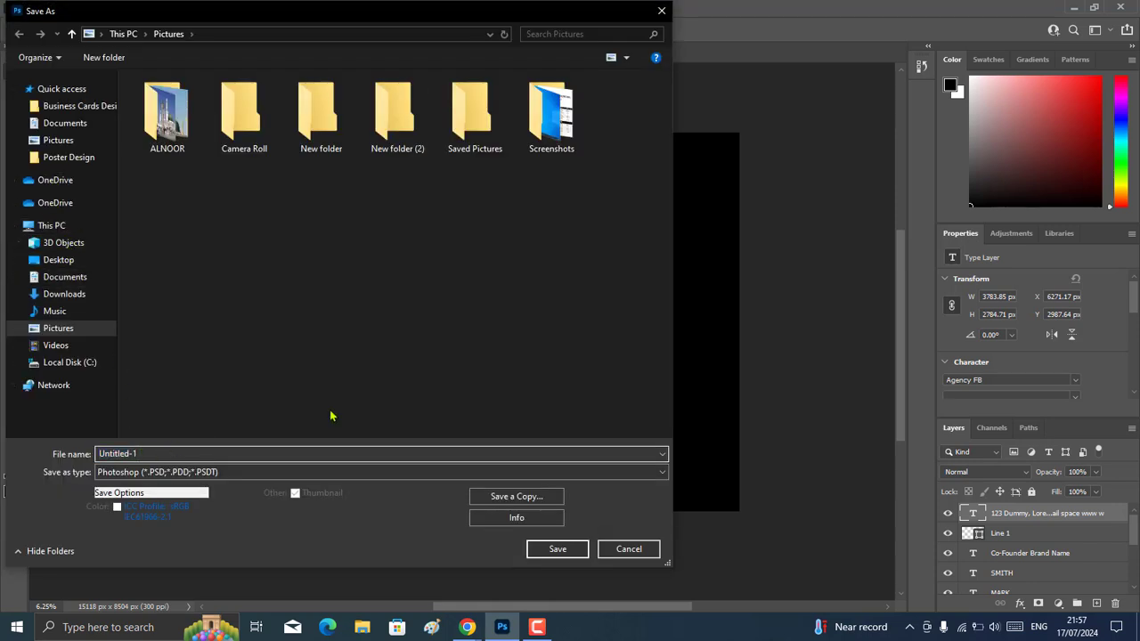
key(ctrl+a)
key(BackSpace)
text(d)
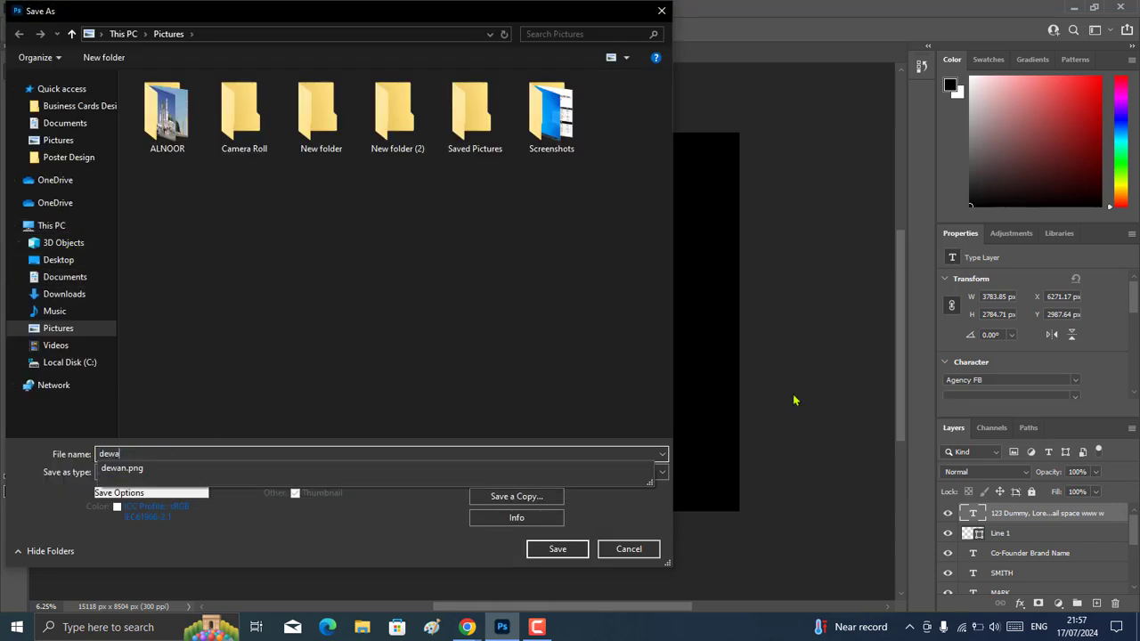
text(ewan)
key(Escape)
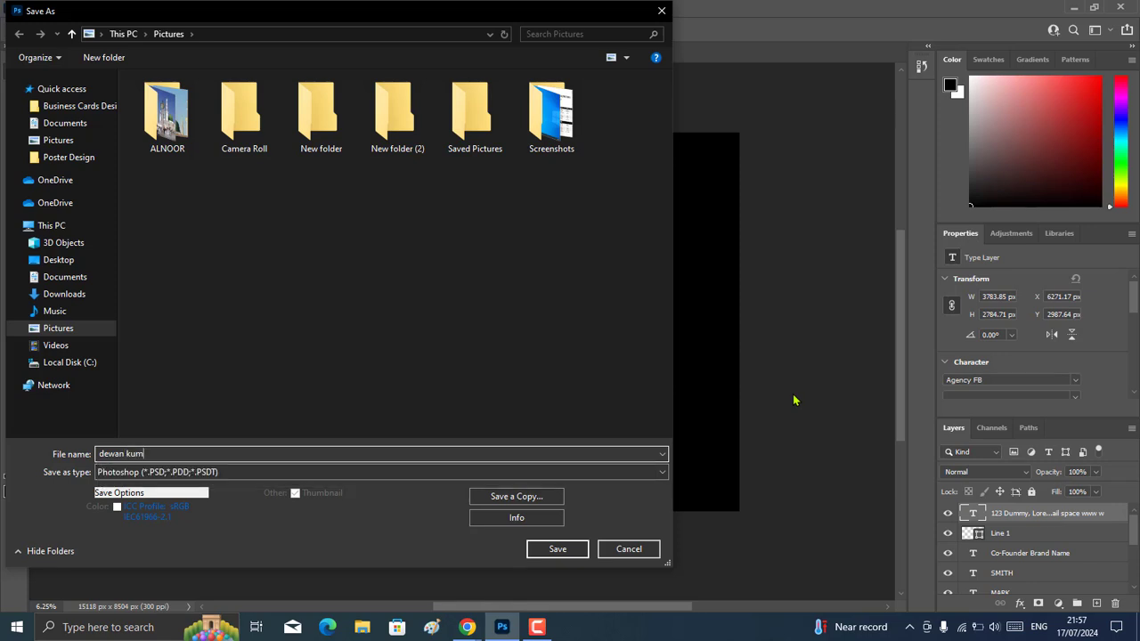
click(555, 547)
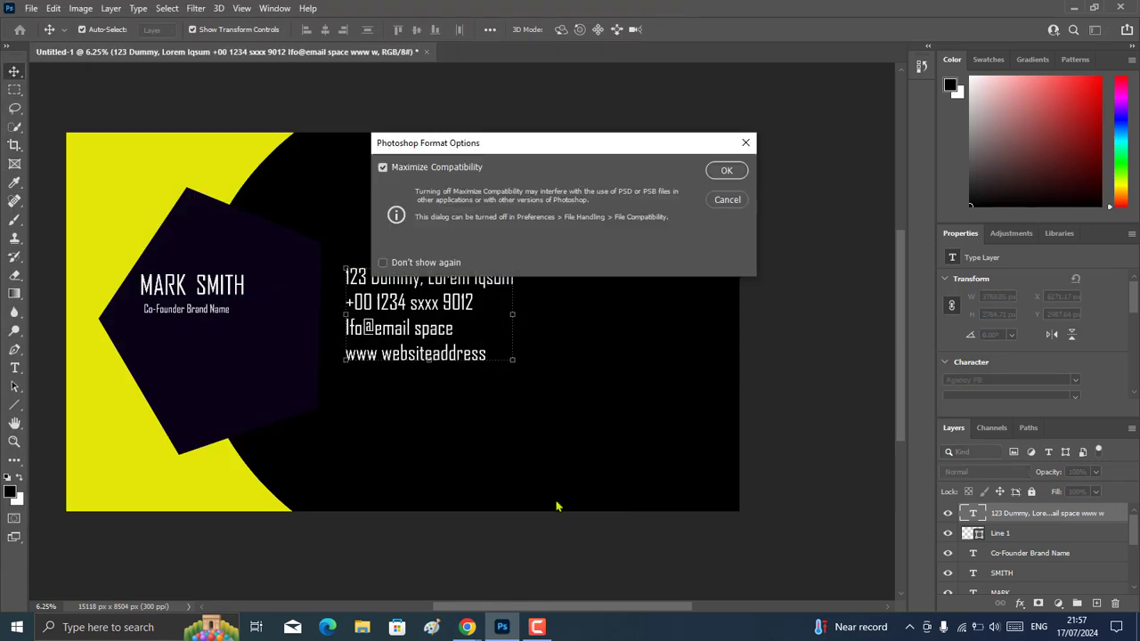
click(730, 170)
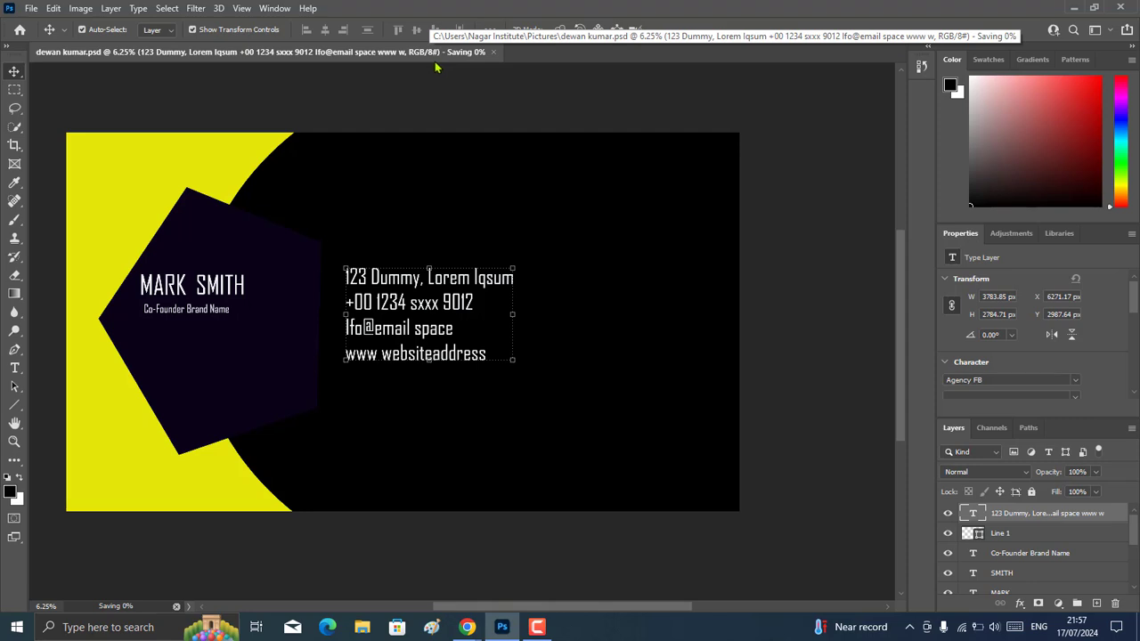